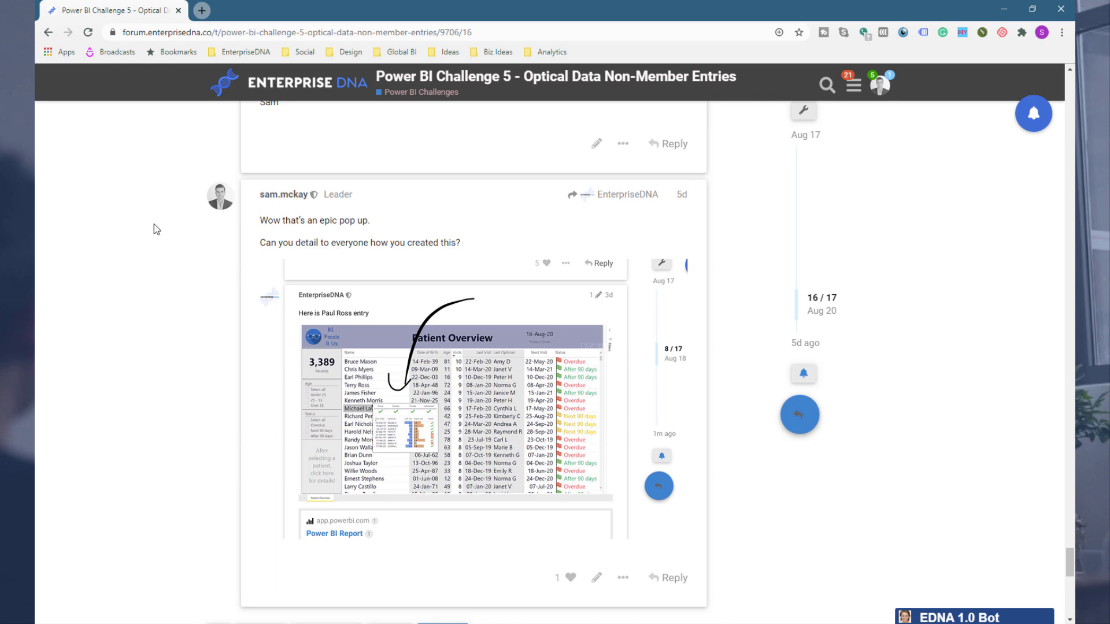
Enlarge the forum entry's Patient Overview screenshot, then minimise Chrome to reveal the report in Power BI Desktop
scroll(154, 224, "up", 1)
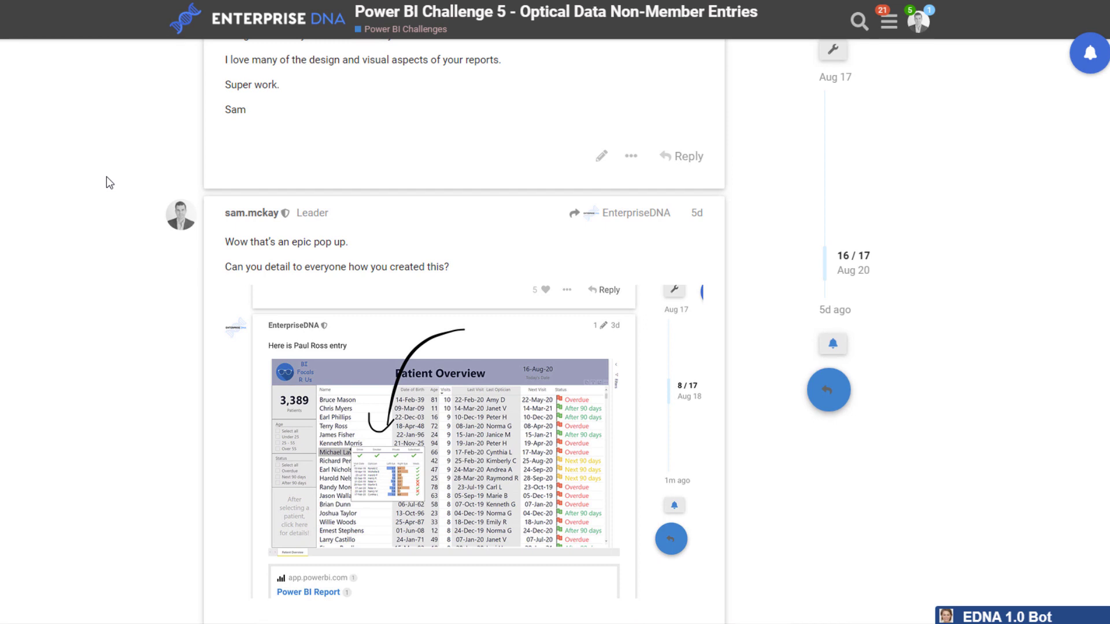
scroll(107, 177, "down", 3)
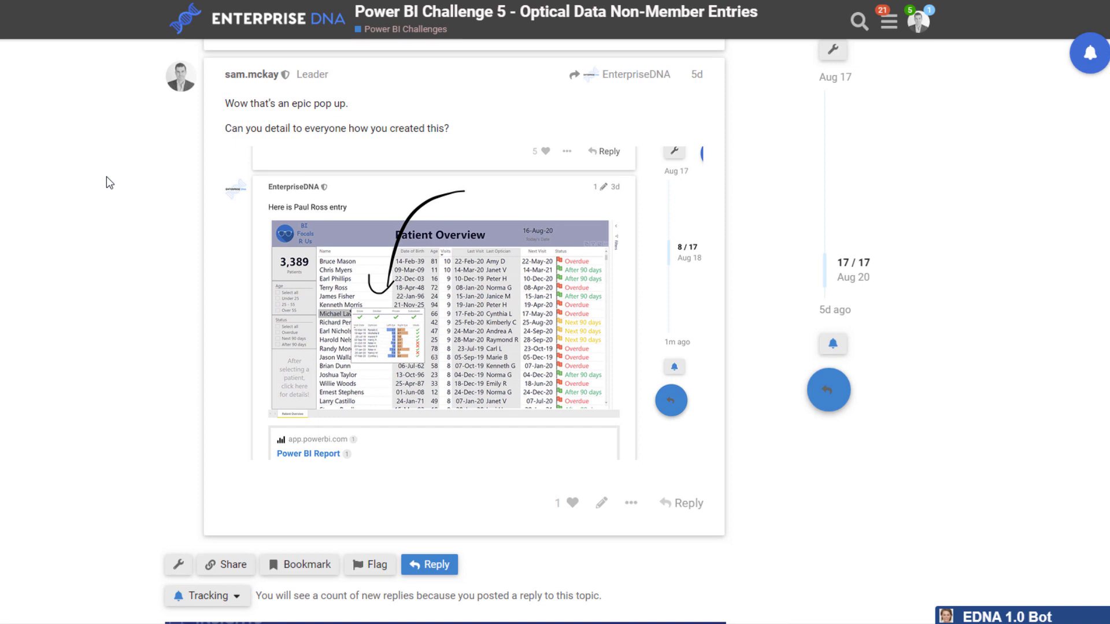
scroll(107, 176, "down", 1)
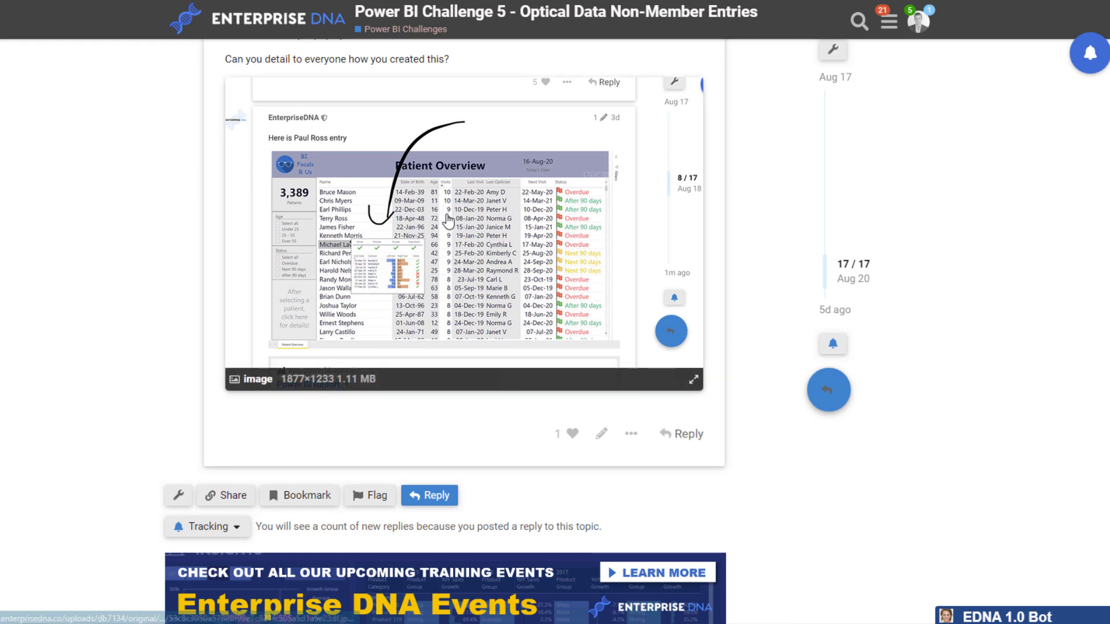
left_click(427, 221)
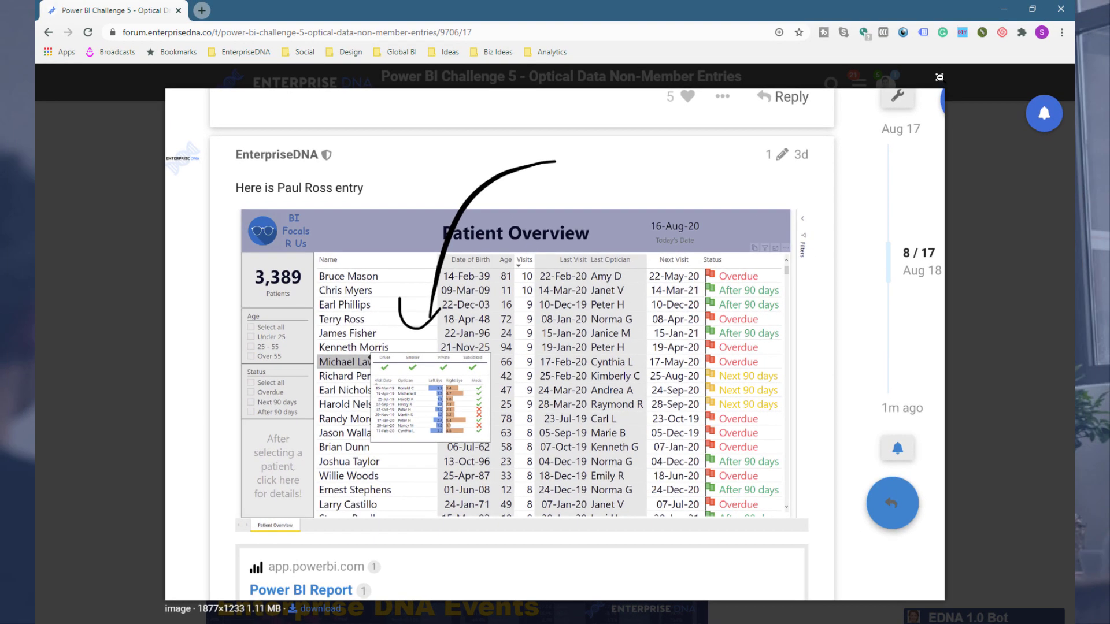
left_click(951, 60)
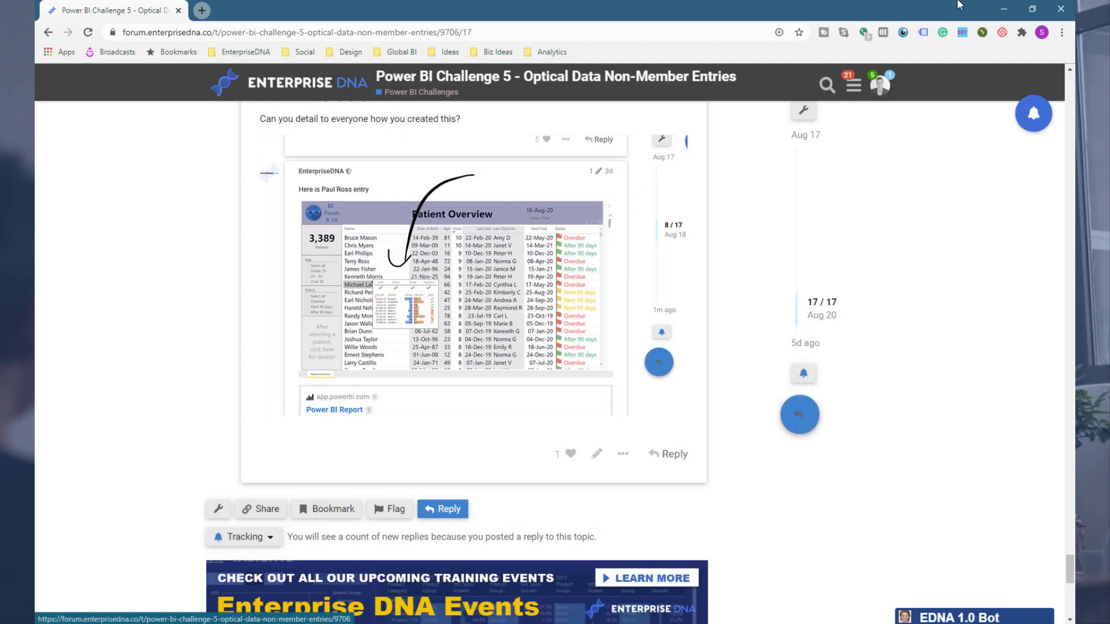
left_click(1004, 9)
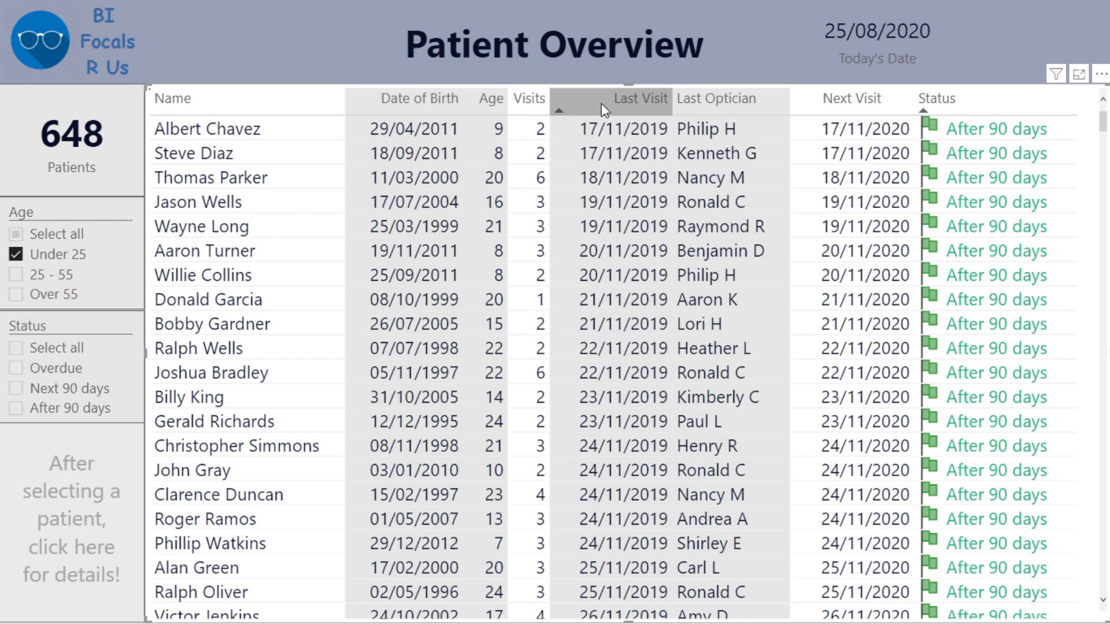
Sort the patient table by Last Visit, then Next Visit, and preview several patients' tooltips
left_click(602, 103)
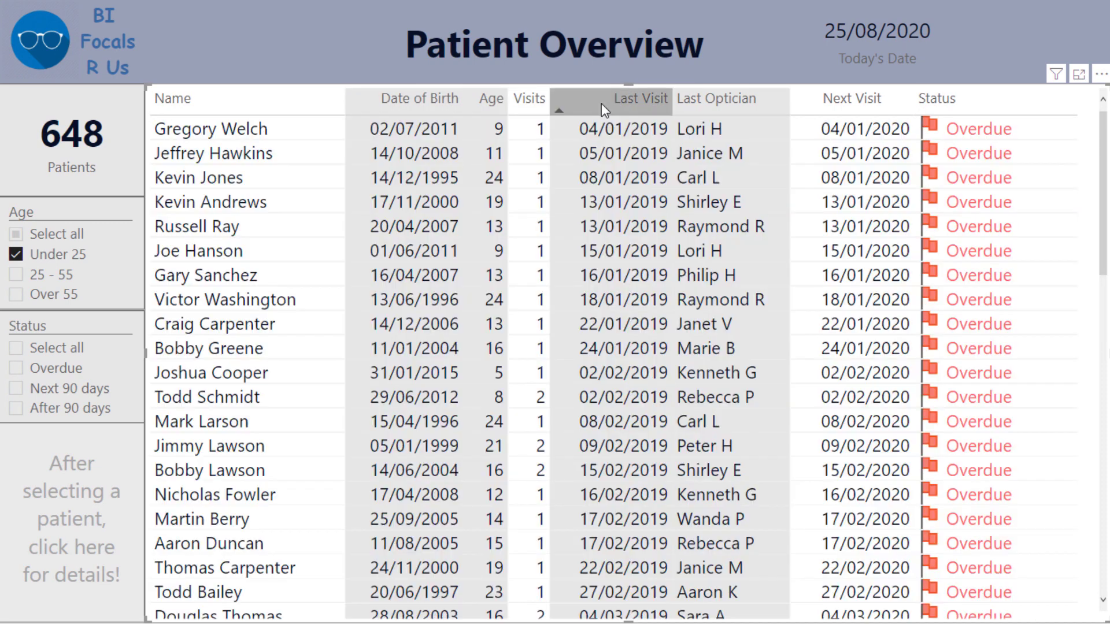
left_click(847, 99)
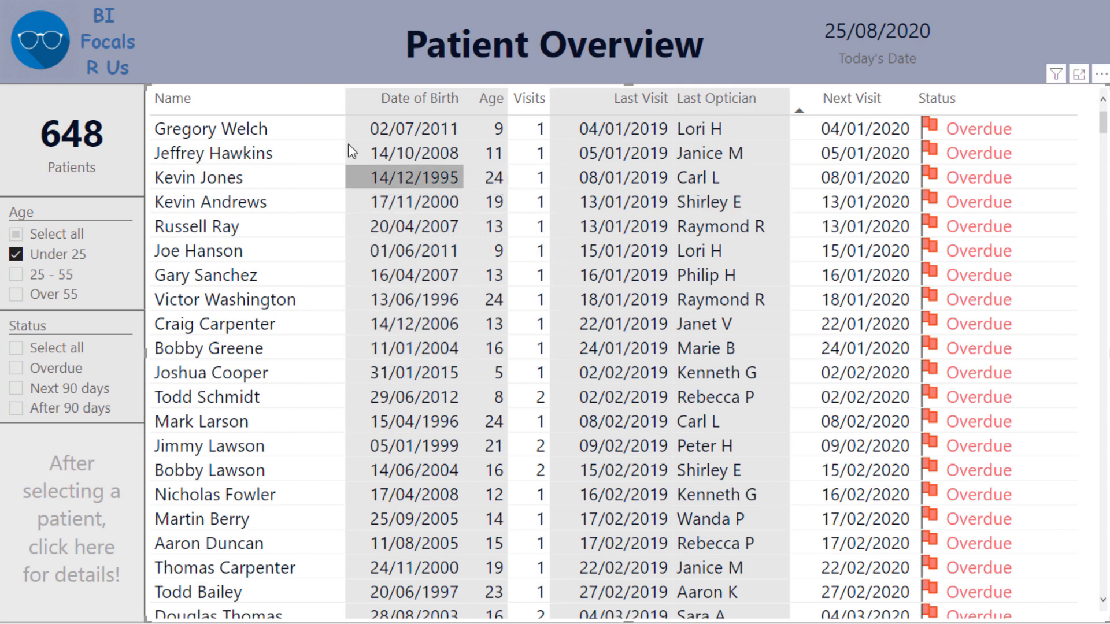
mouse_move(310, 133)
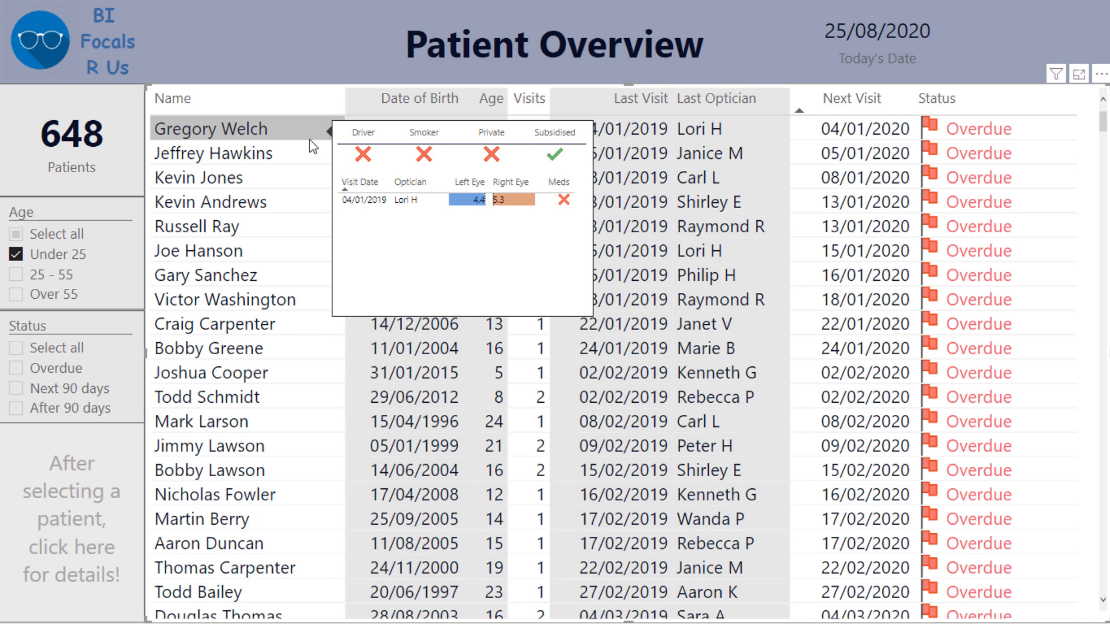
mouse_move(308, 219)
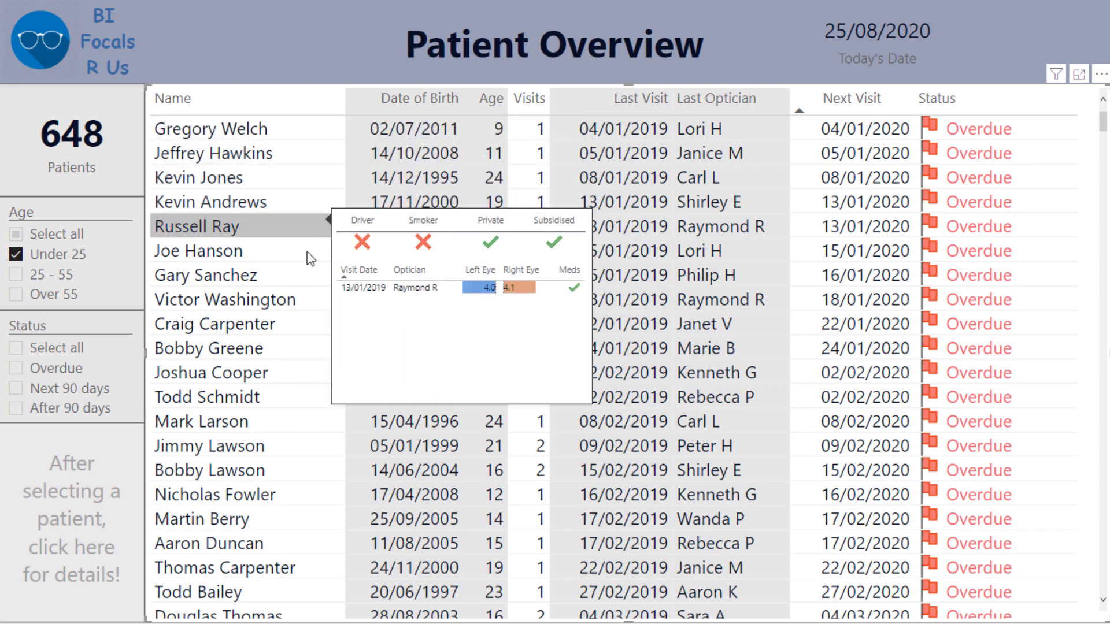
mouse_move(307, 283)
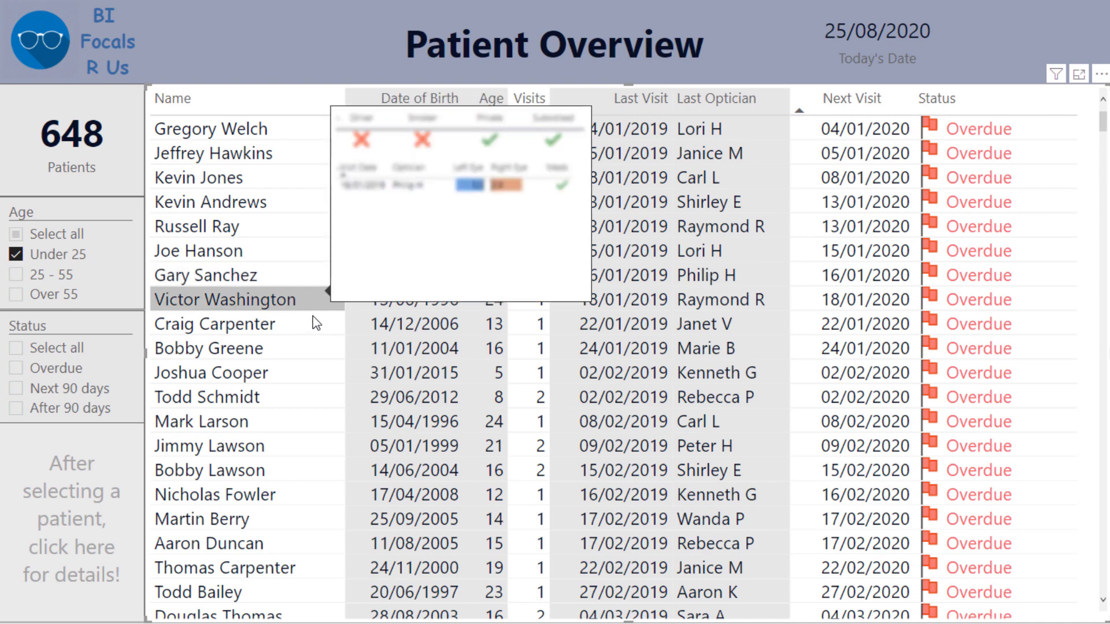
mouse_move(299, 353)
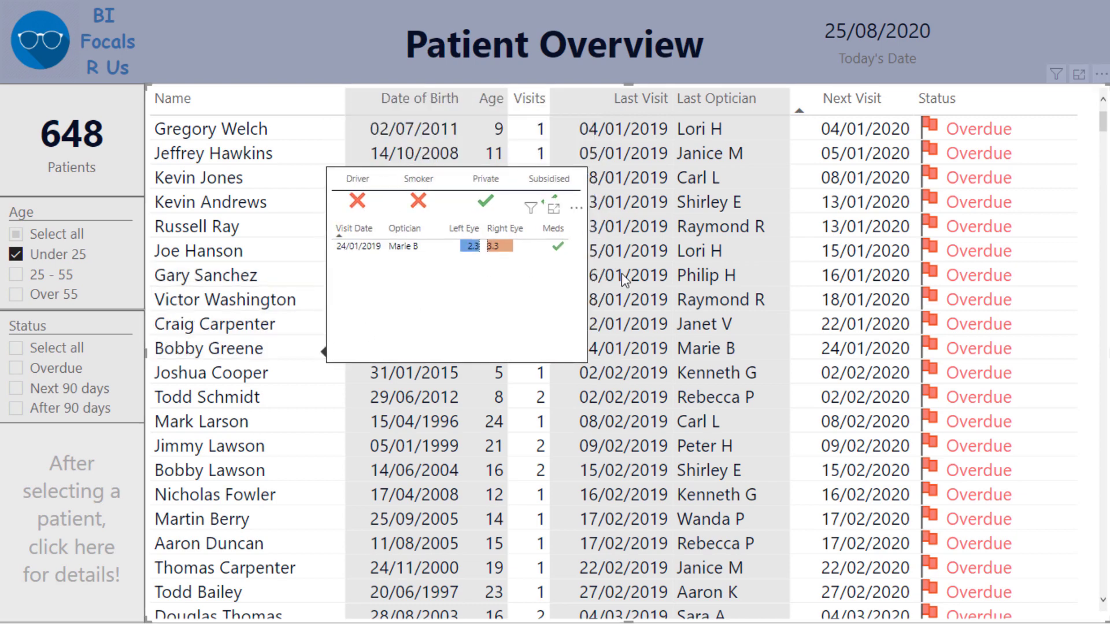
mouse_move(628, 277)
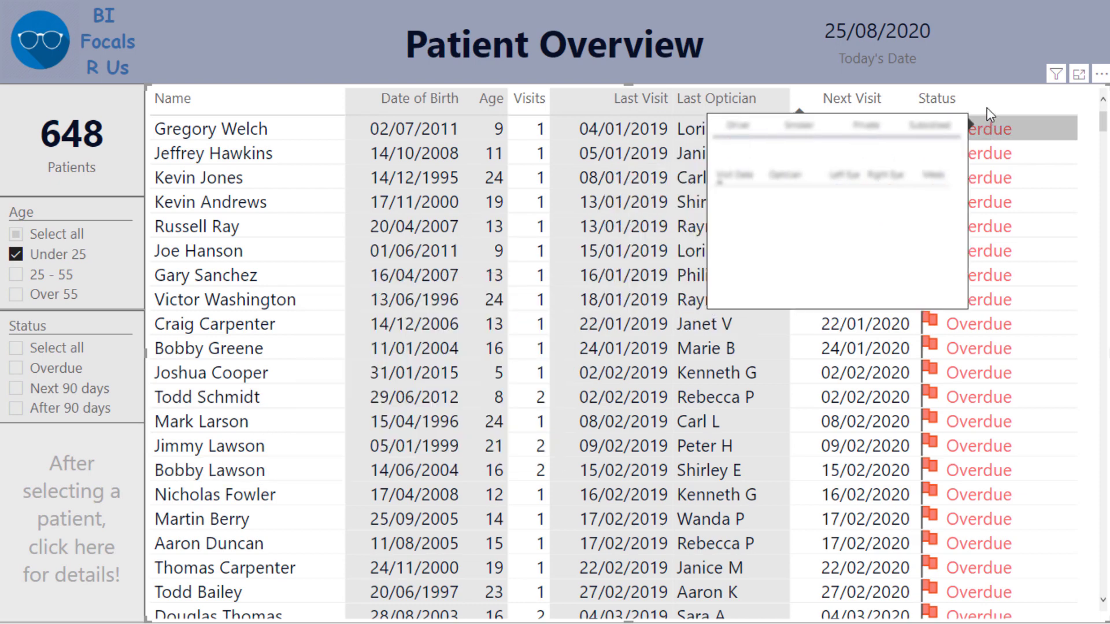
Sort the patient table by Status and uncheck Under 25 in the Age slicer
left_click(987, 109)
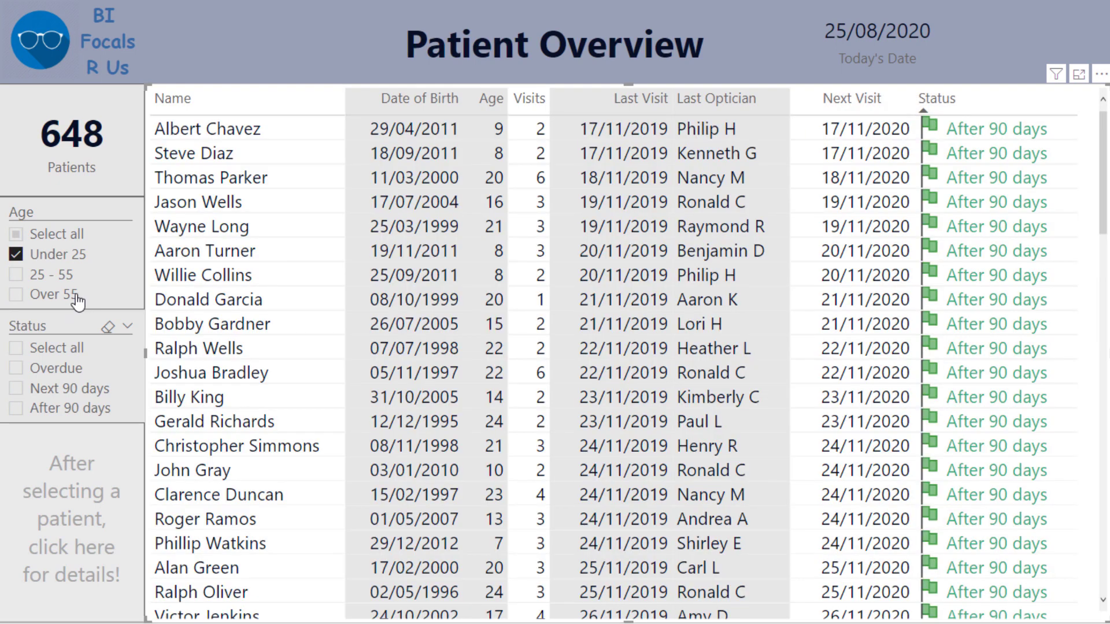
left_click(149, 254)
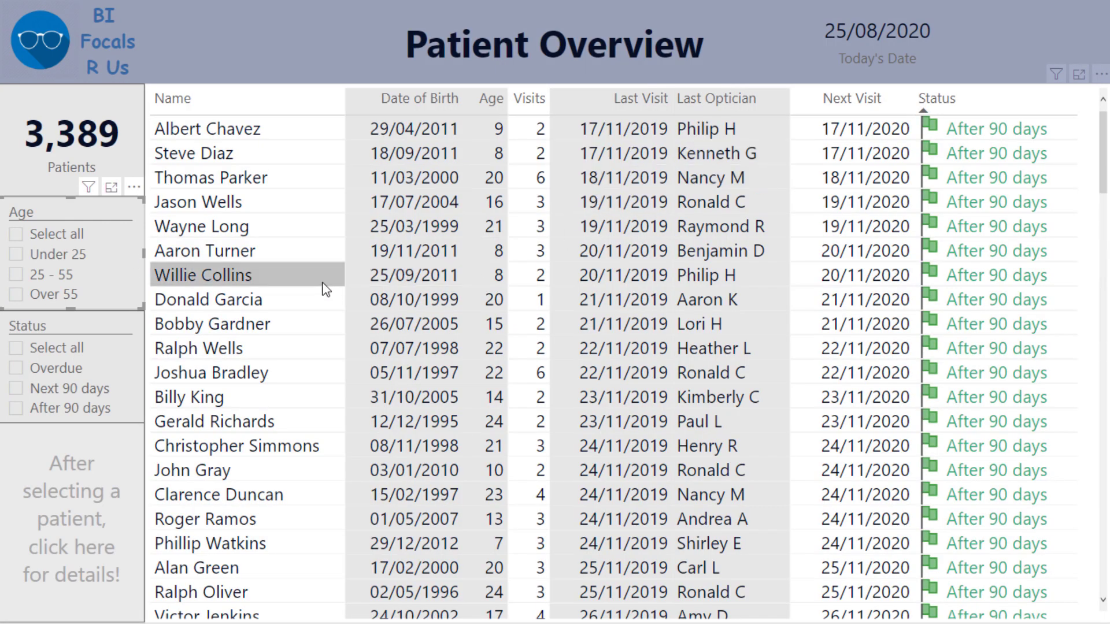
mouse_move(324, 338)
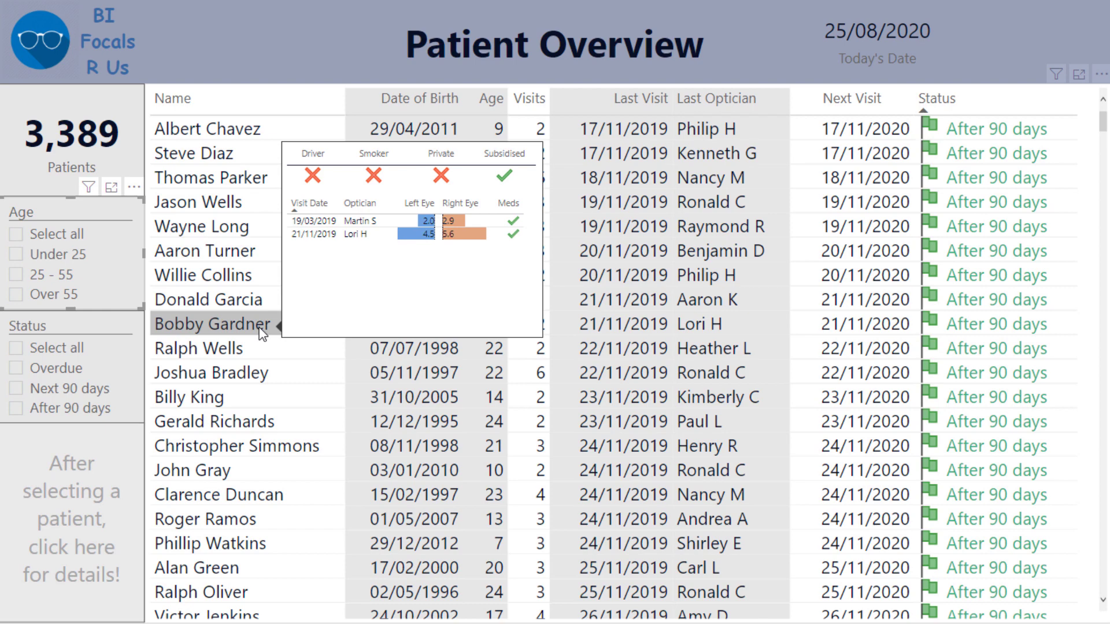
mouse_move(266, 376)
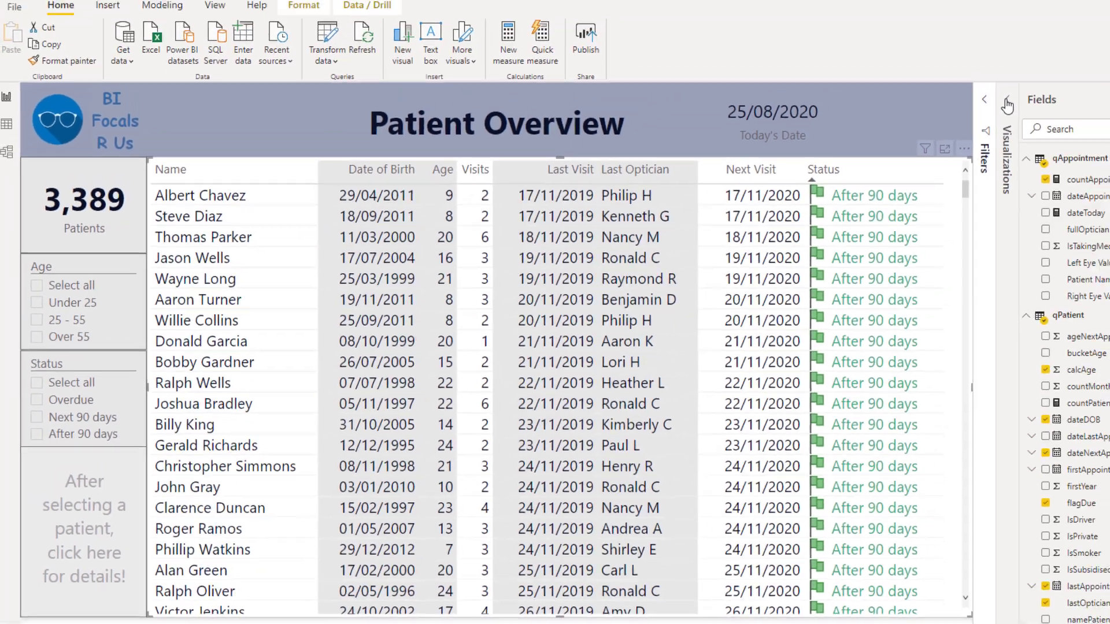
Set the patient table's Tooltip type to Report page, using the Patient Tooltip page
left_click(1007, 104)
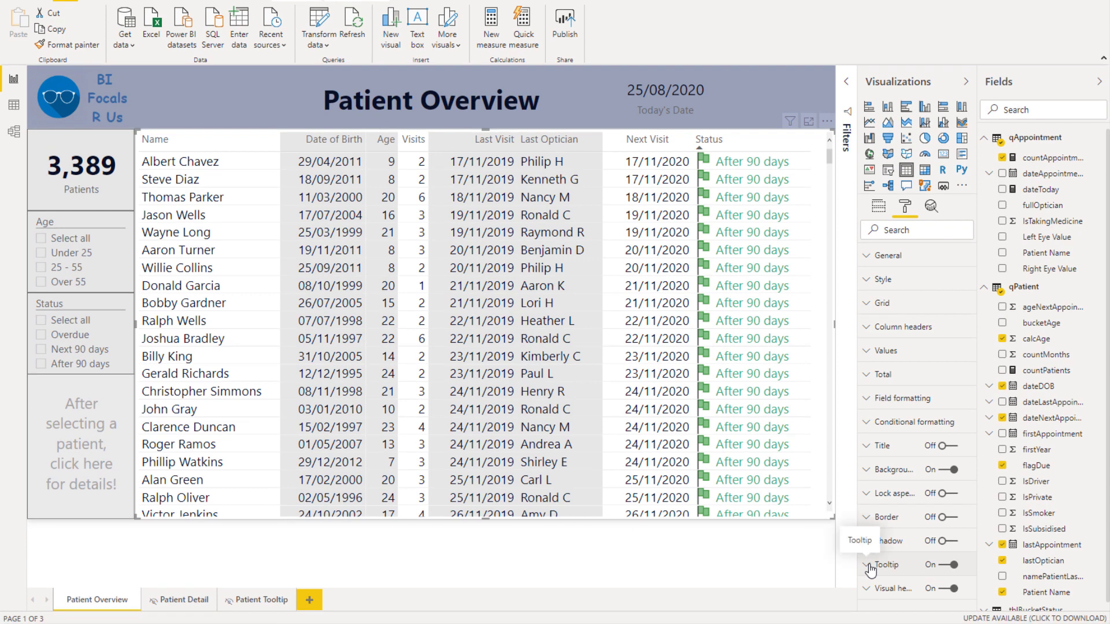
left_click(867, 566)
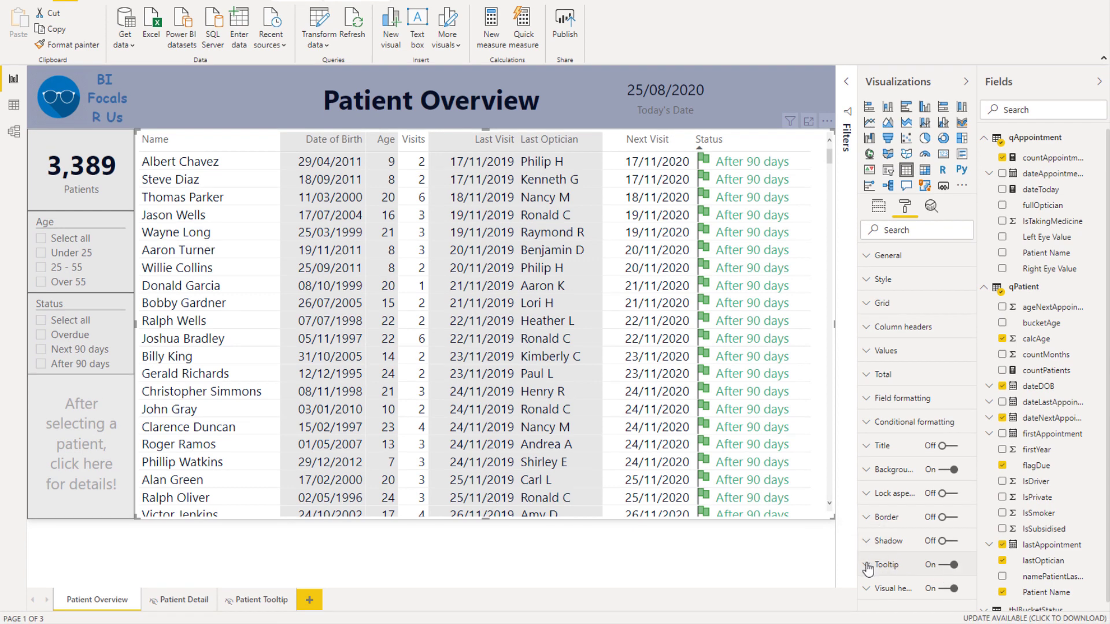
scroll(893, 434, "down", 5)
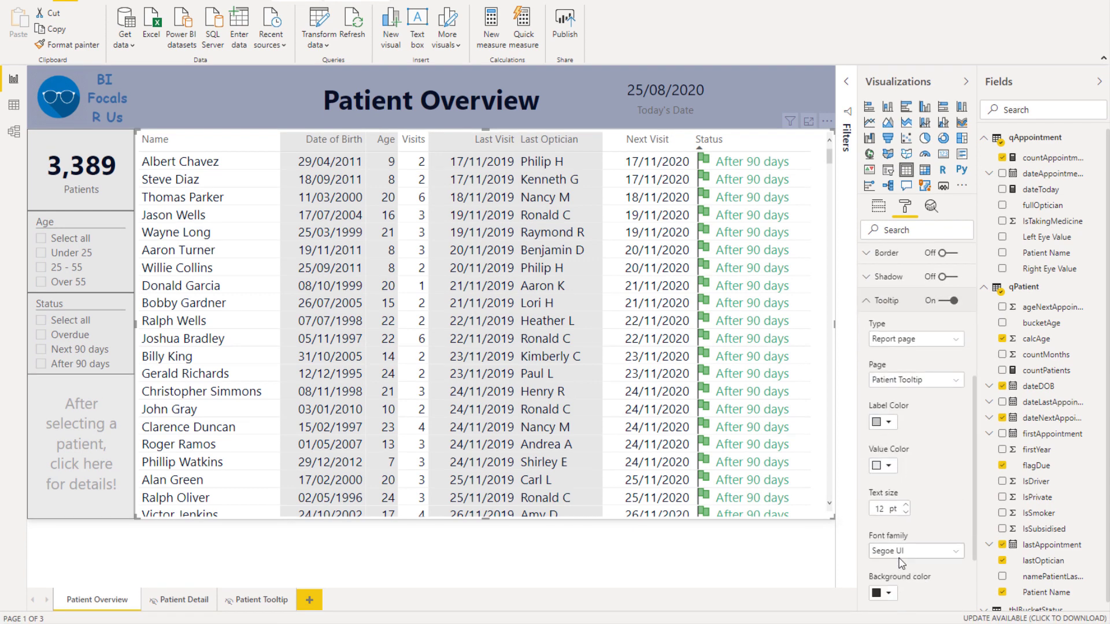
left_click(941, 341)
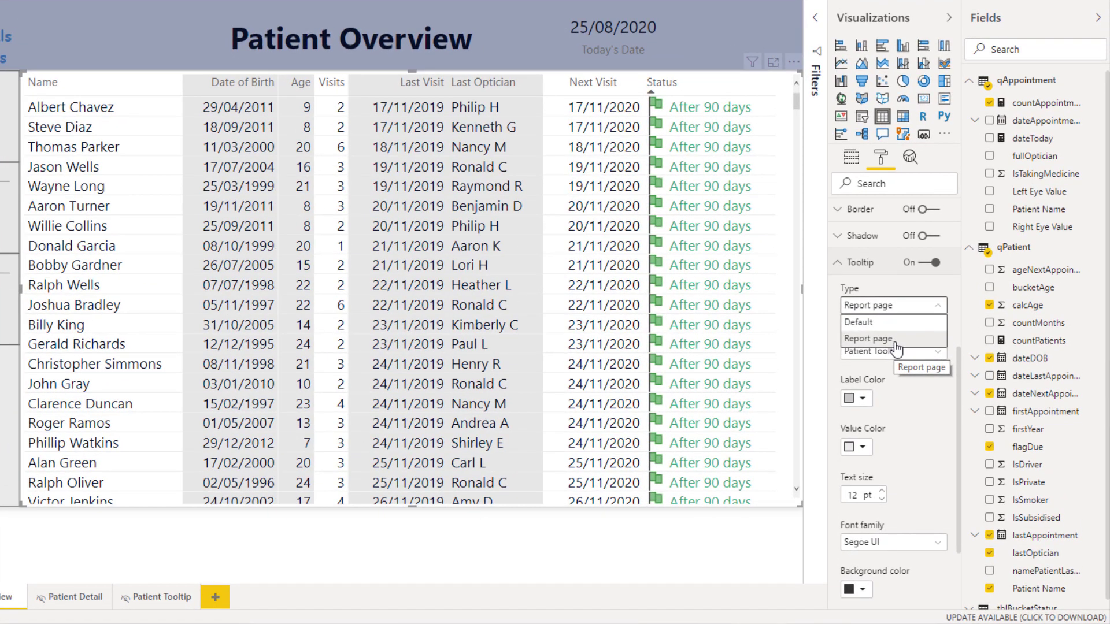
left_click(896, 341)
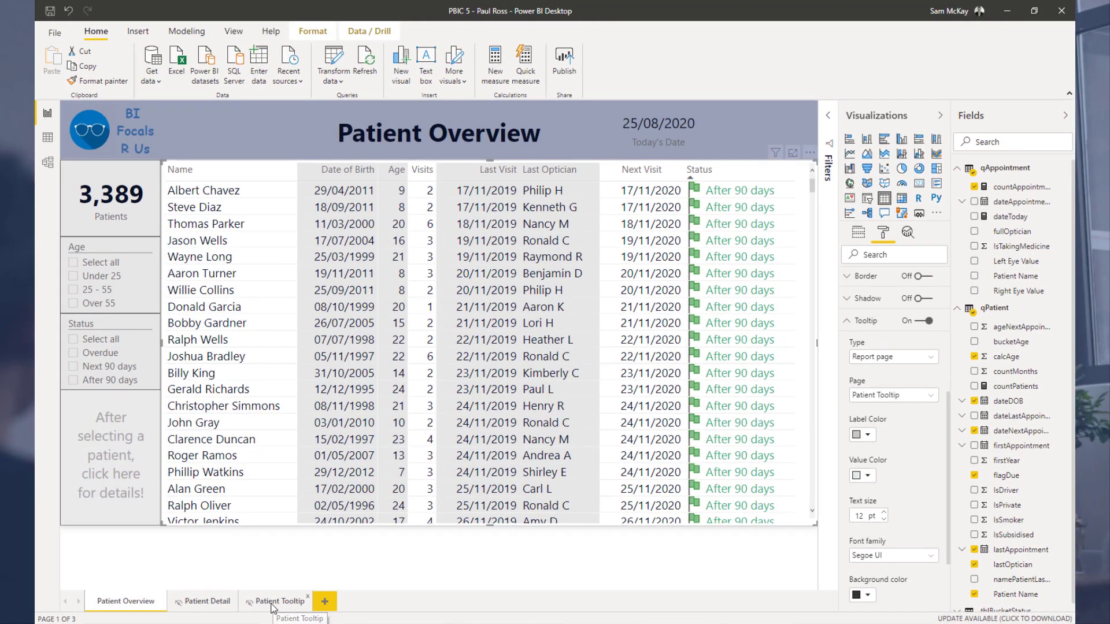
Go to the Patient Tooltip page and look at its visit table's formatting options
left_click(269, 604)
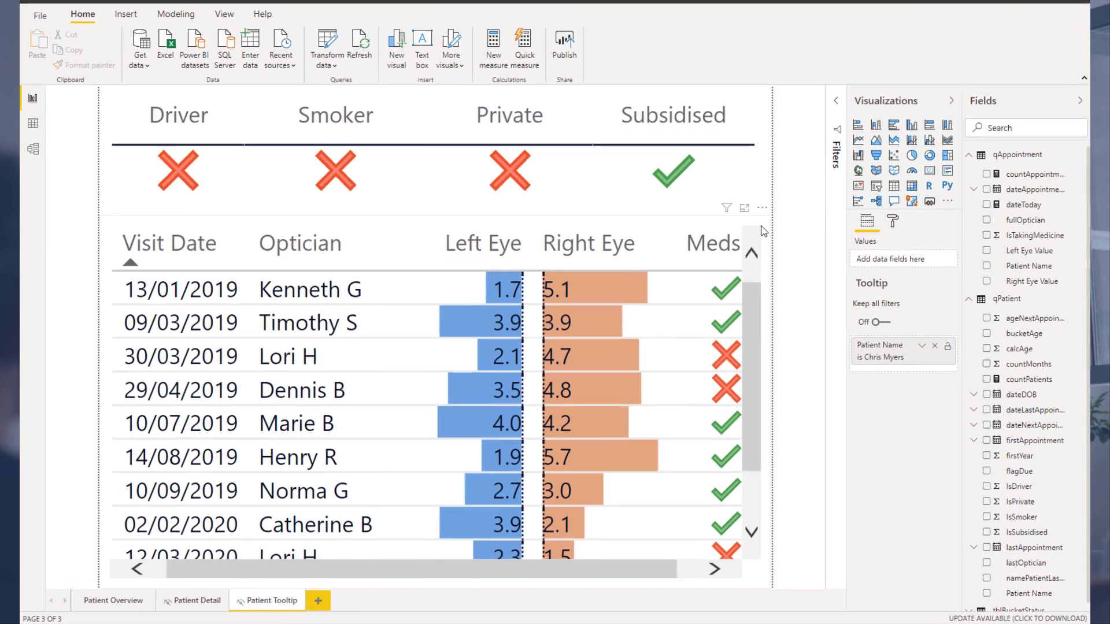
left_click(755, 243)
left_click(906, 215)
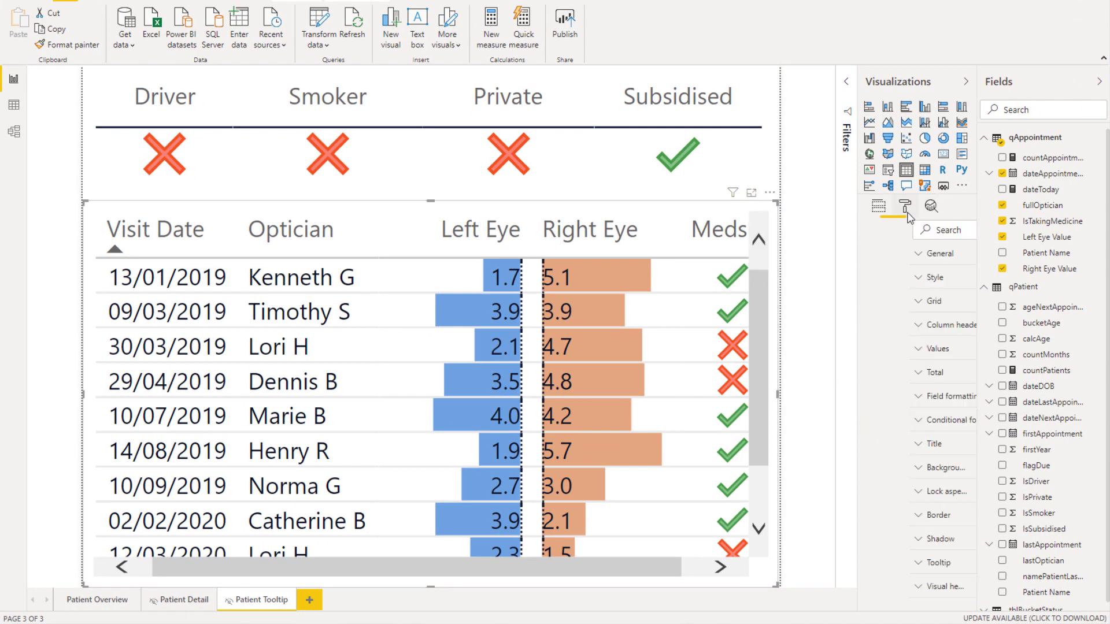
left_click(808, 159)
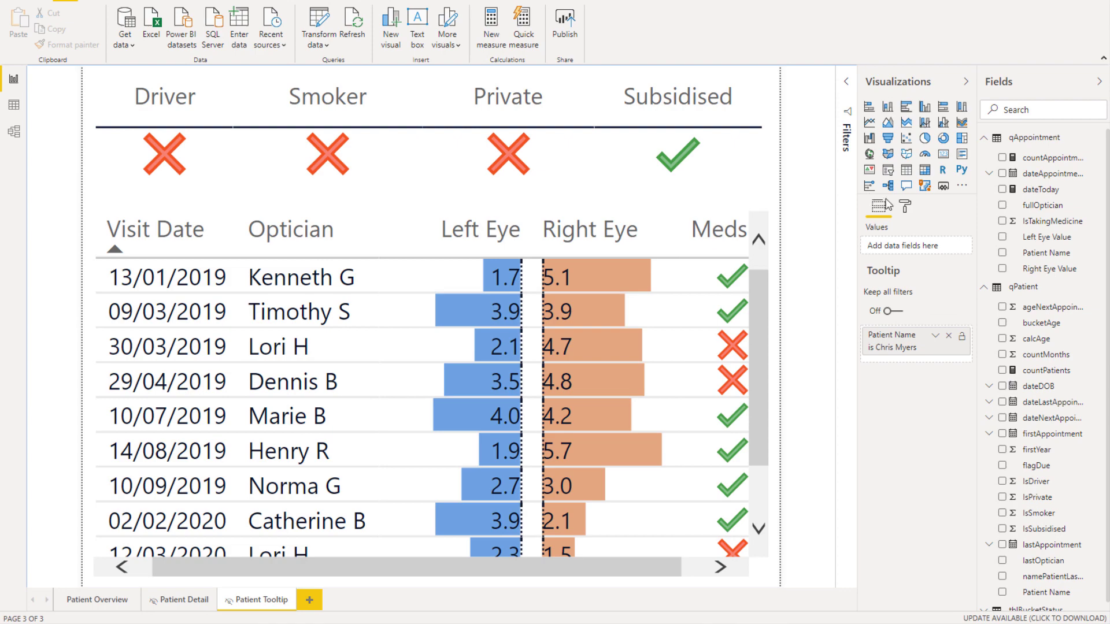
Set the Patient Tooltip page's Page size type to Tooltip (320 × 240)
left_click(905, 207)
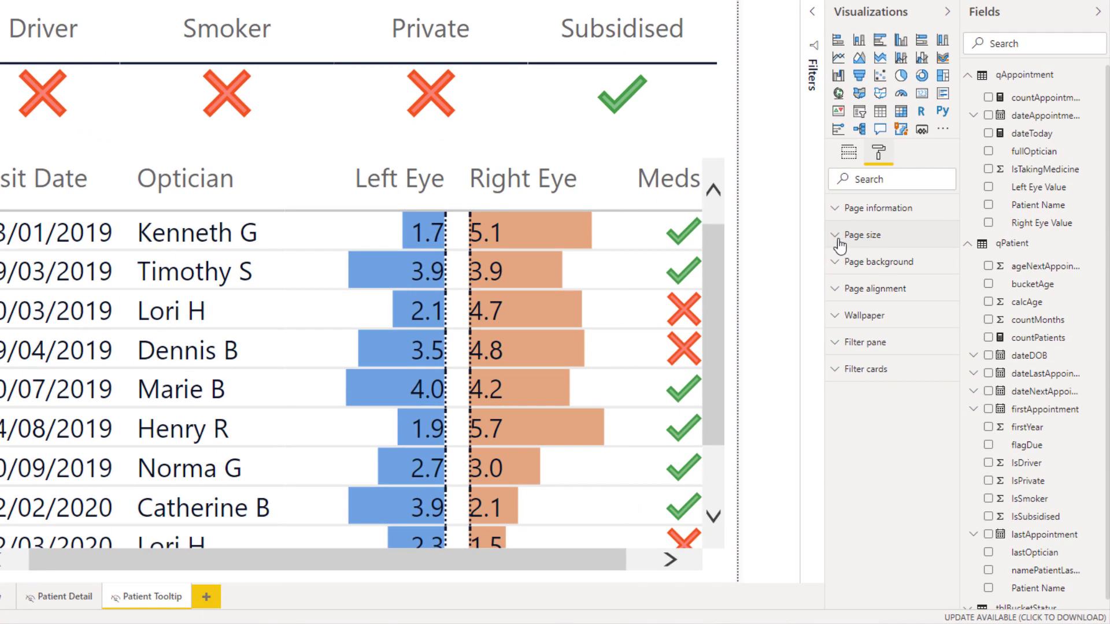
left_click(842, 242)
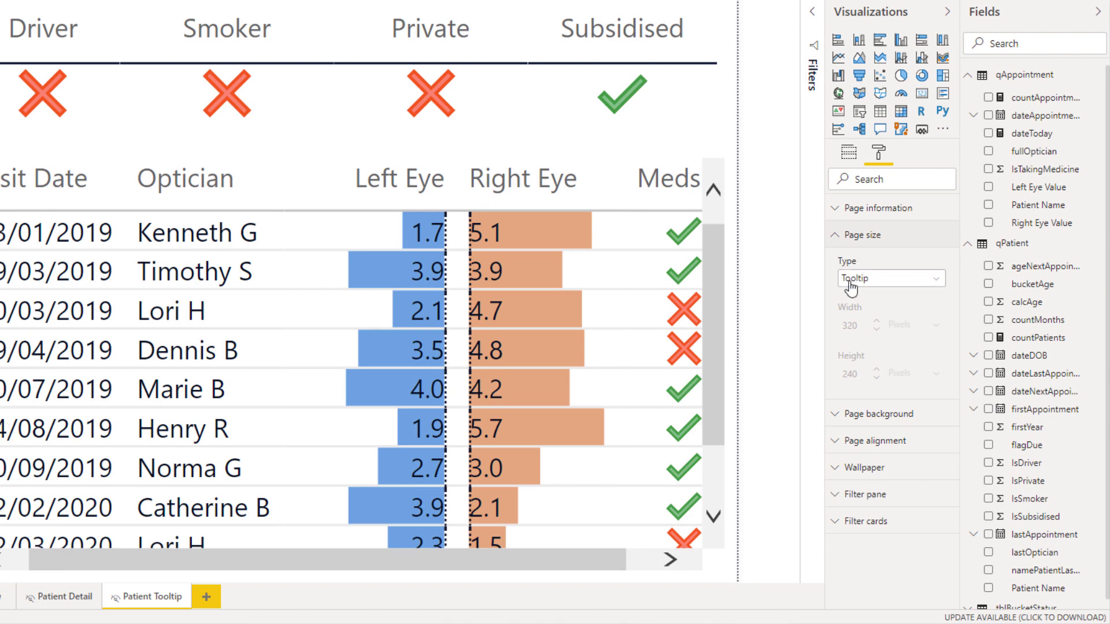
left_click(885, 279)
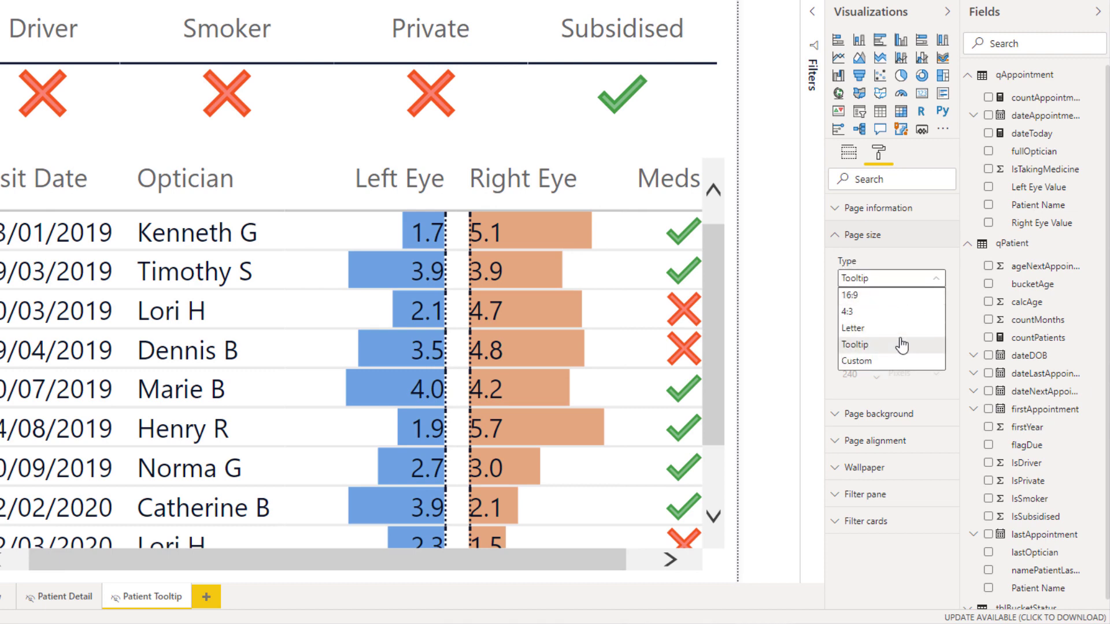
left_click(863, 347)
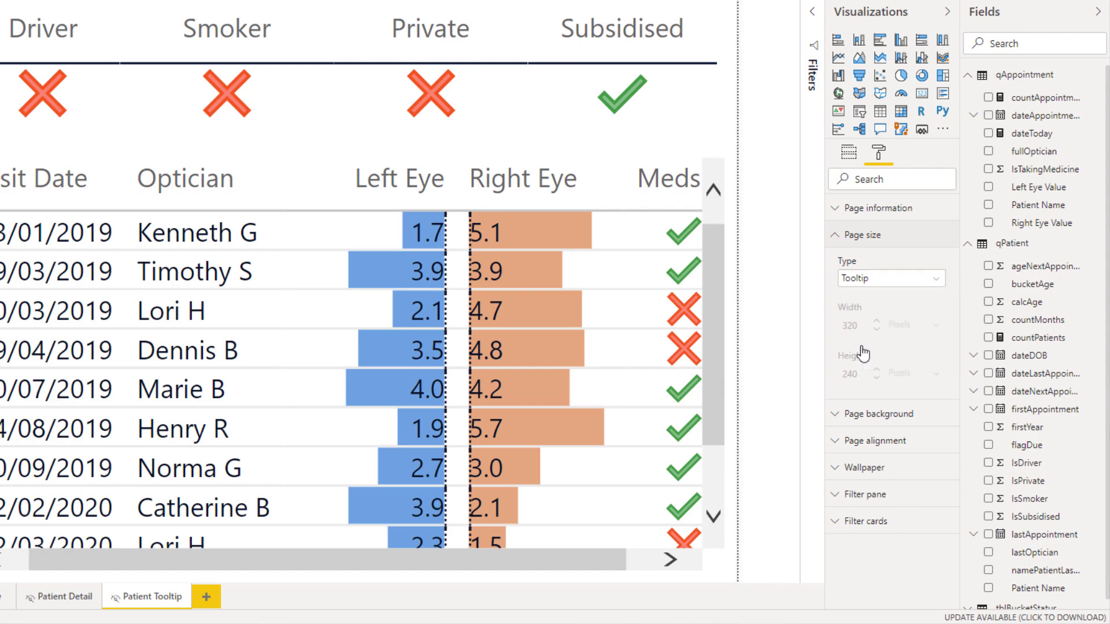
left_click(837, 236)
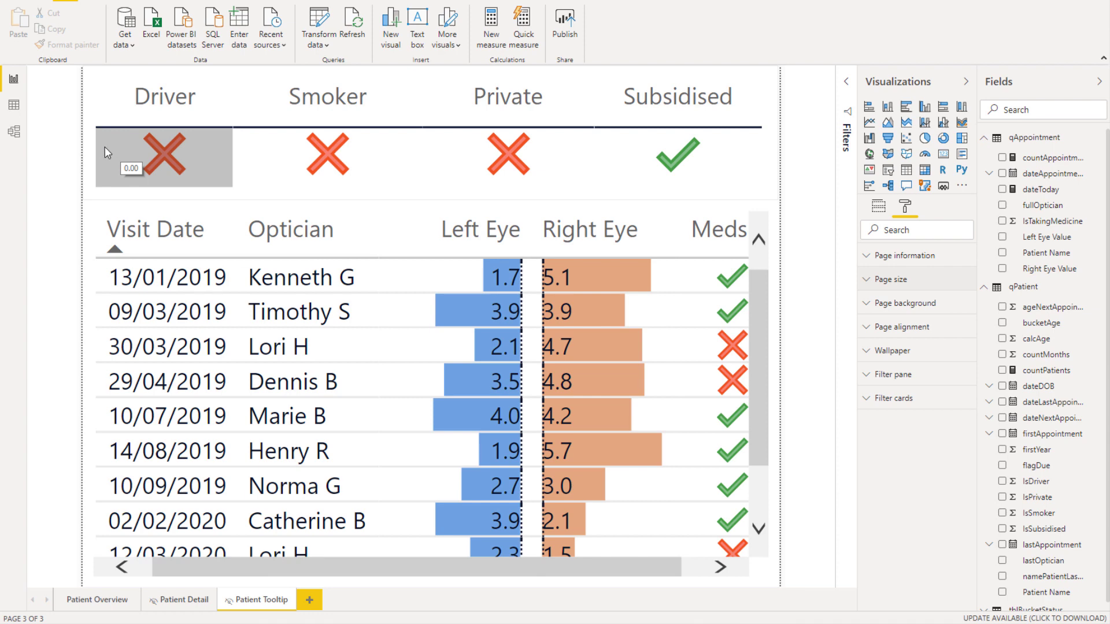
left_click(100, 146)
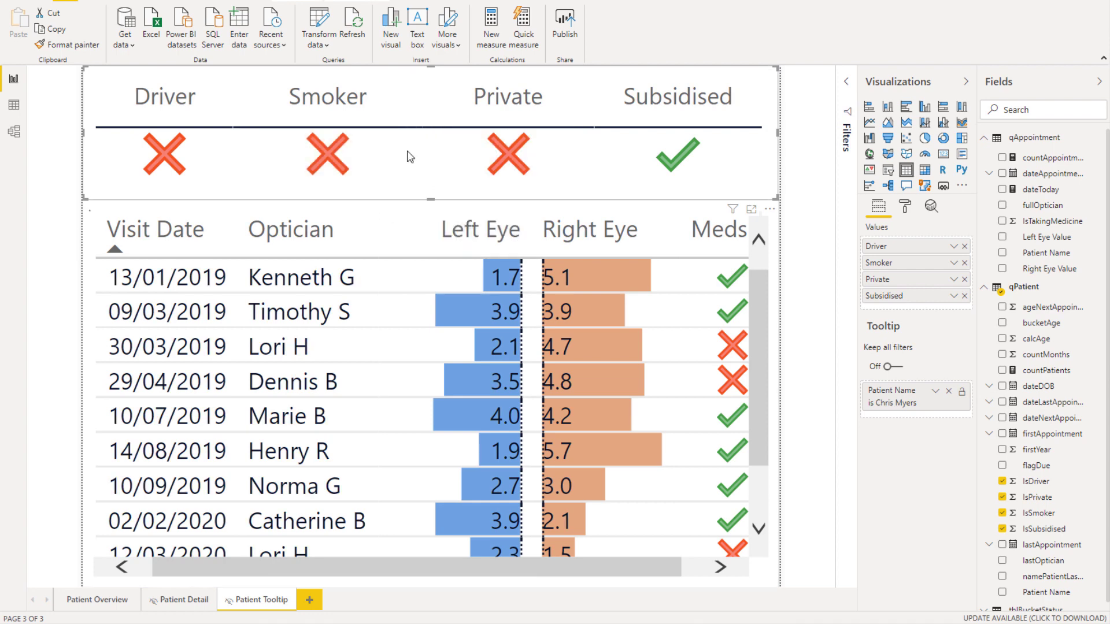
left_click(772, 252)
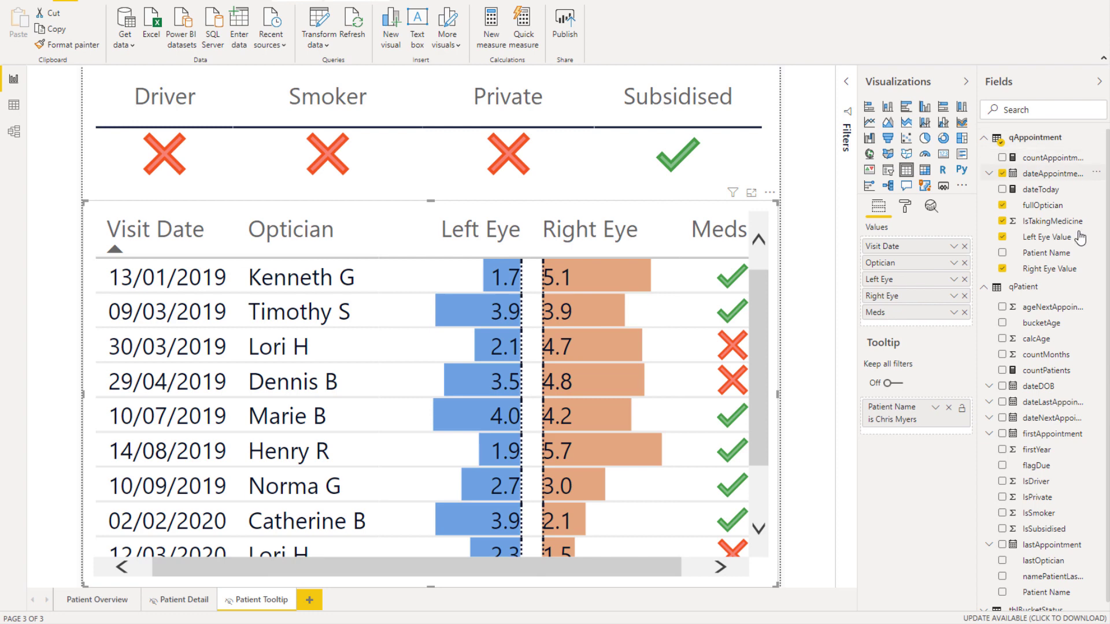
left_click_drag(1061, 238, 652, 226)
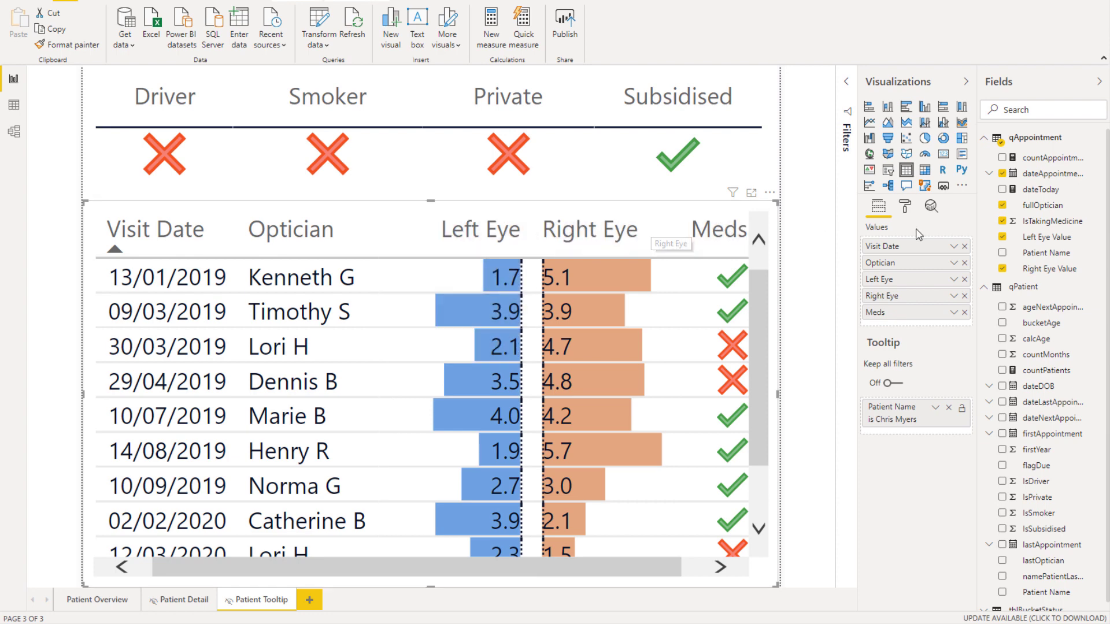
left_click(953, 280)
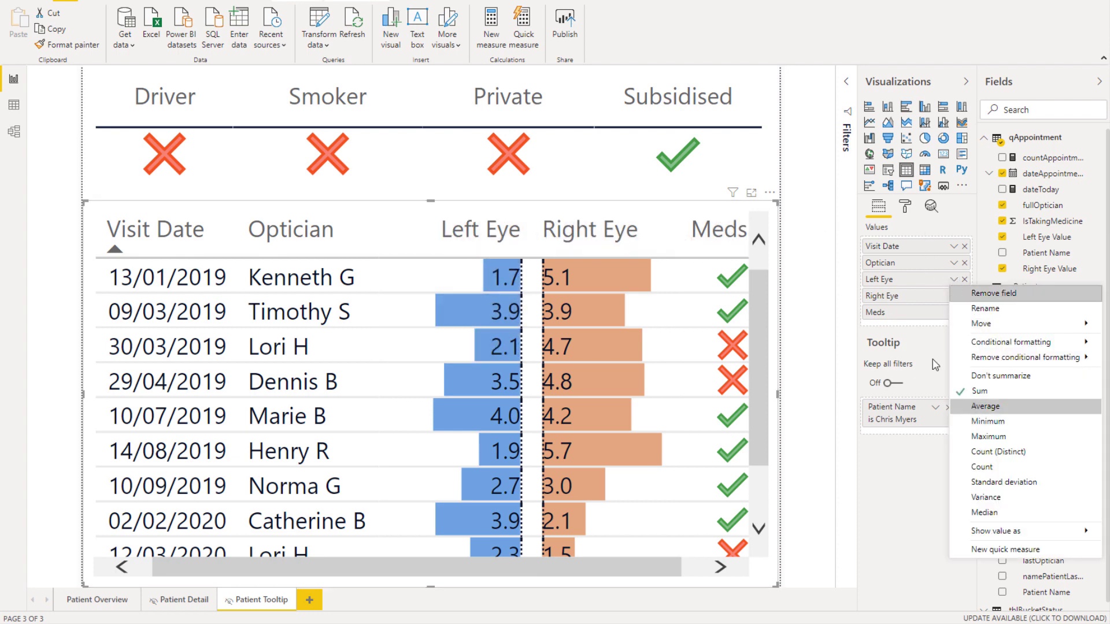
left_click(849, 237)
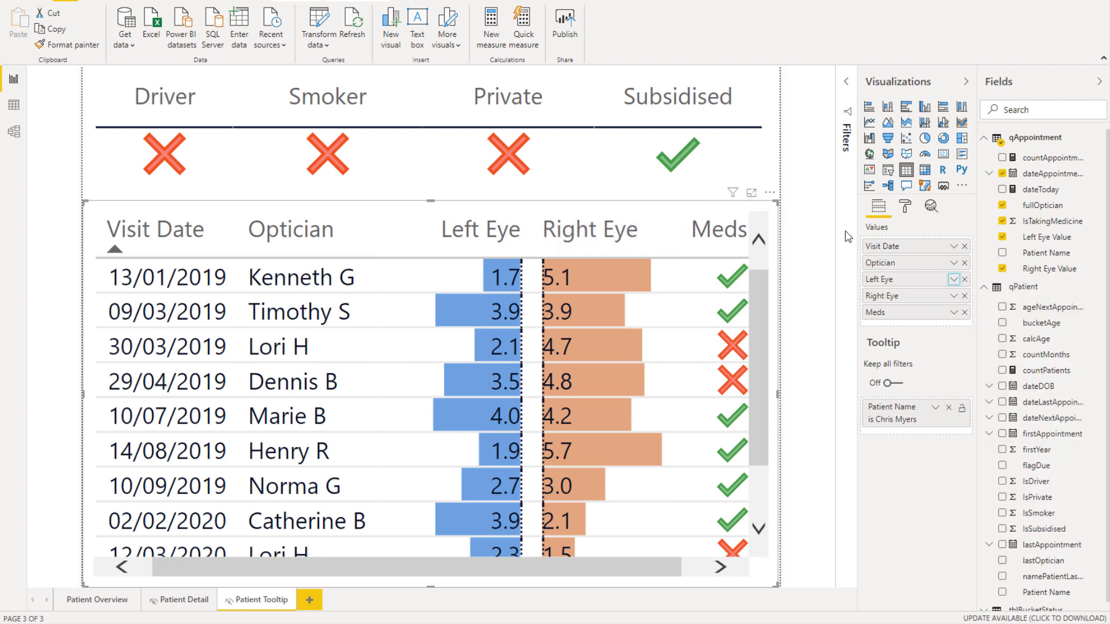
left_click(955, 296)
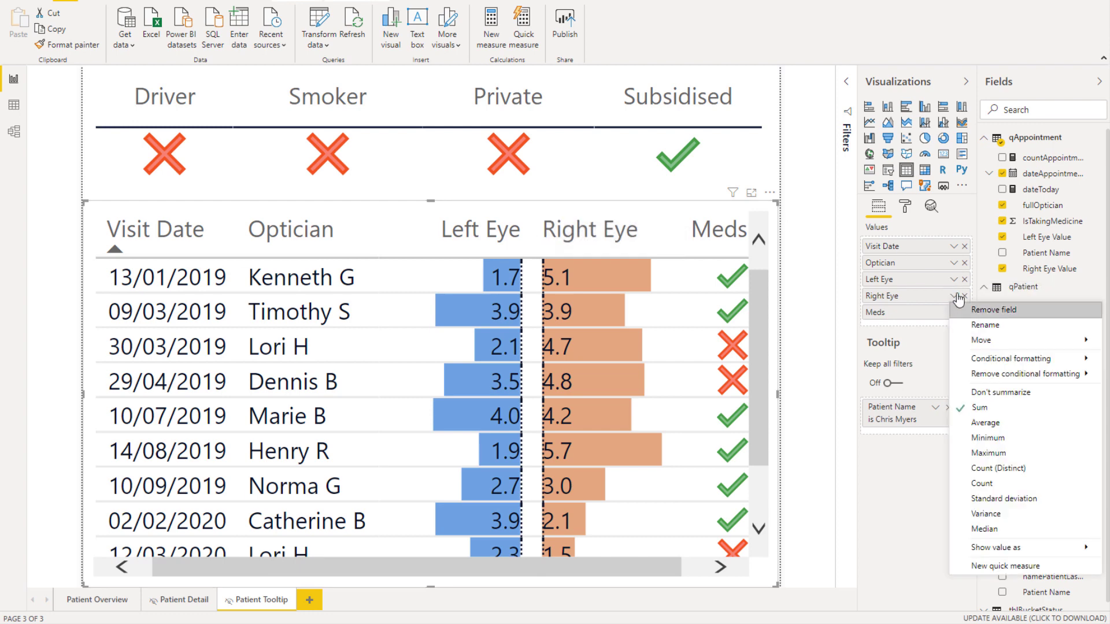
mouse_move(974, 366)
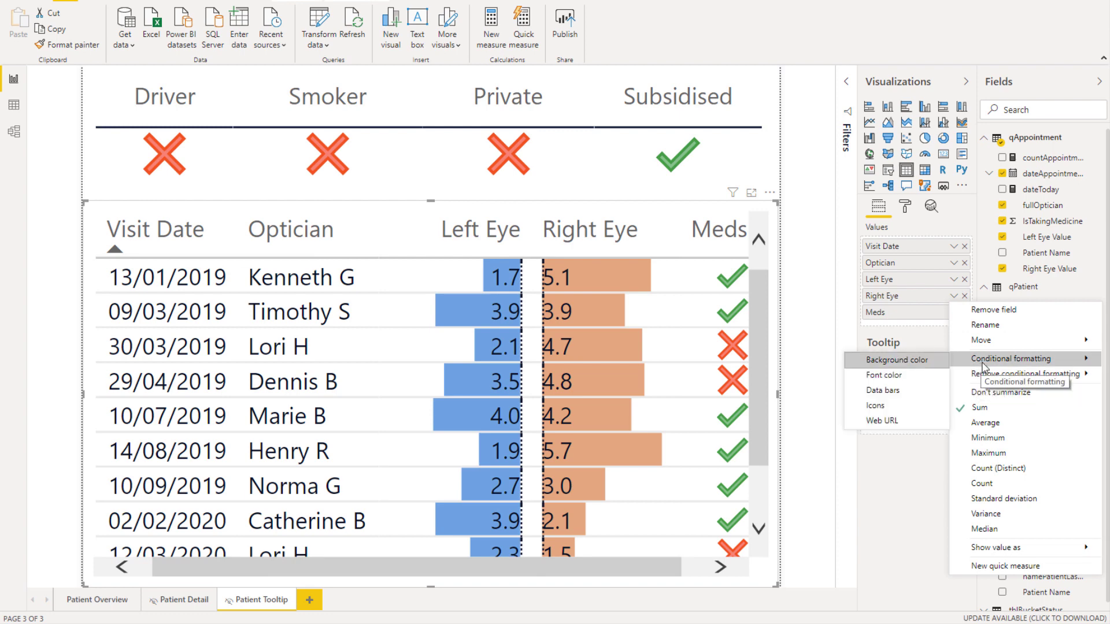
left_click(905, 207)
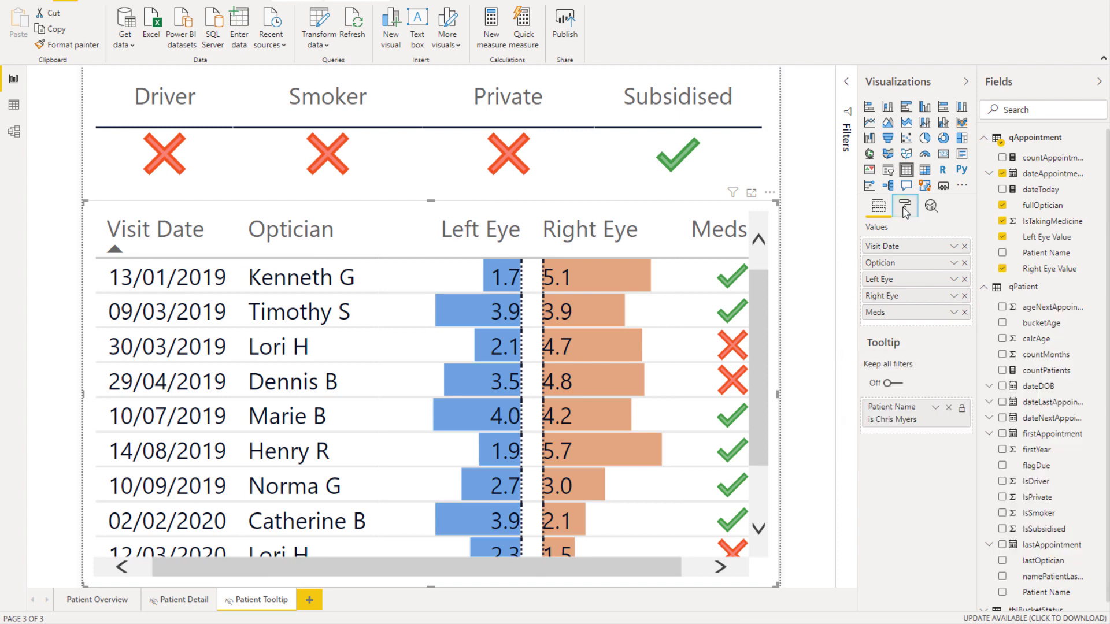
left_click(905, 207)
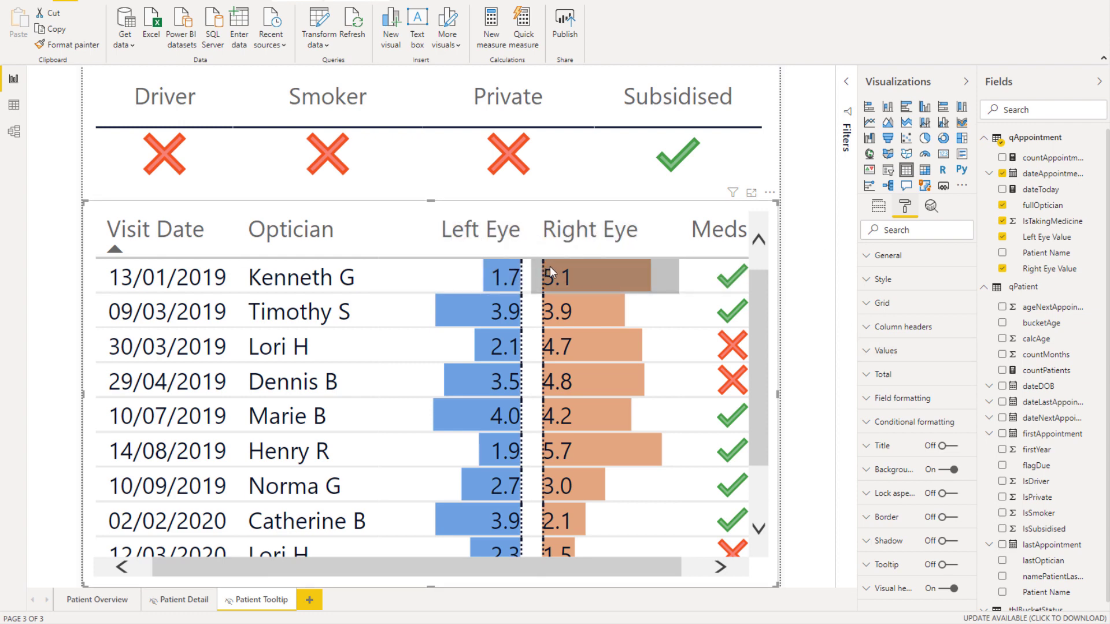
left_click(867, 422)
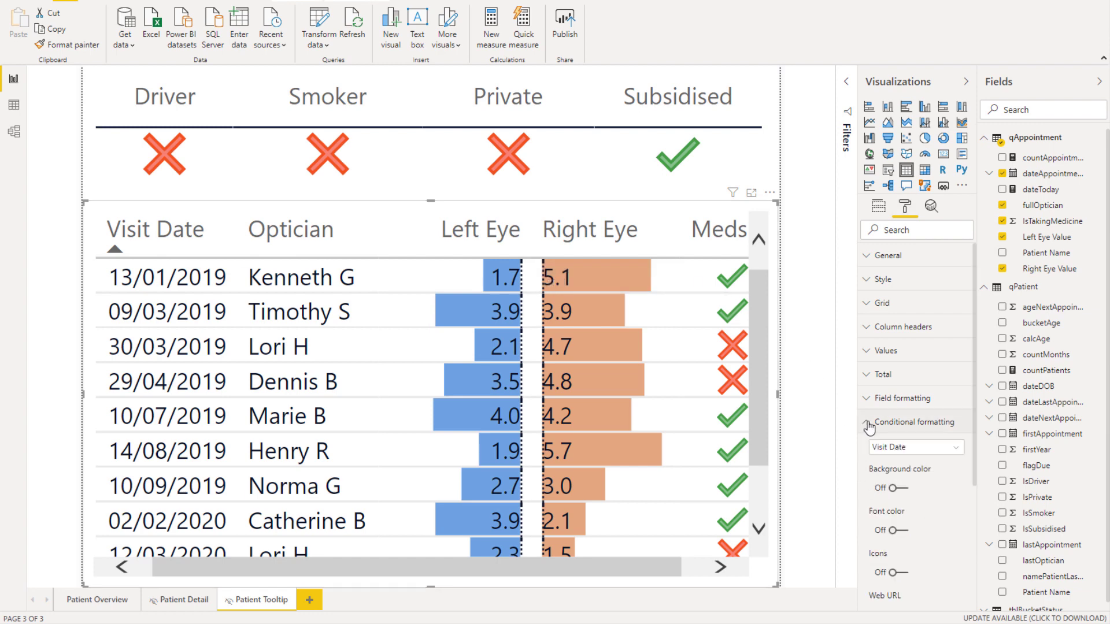
left_click(903, 450)
left_click(903, 491)
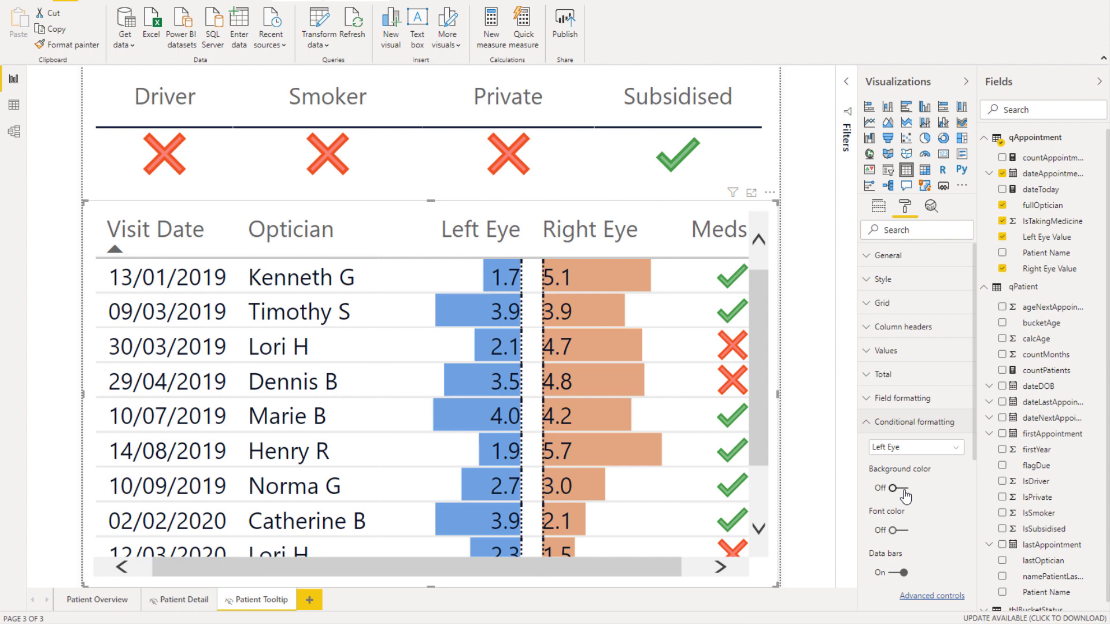
scroll(885, 573, "down", 3)
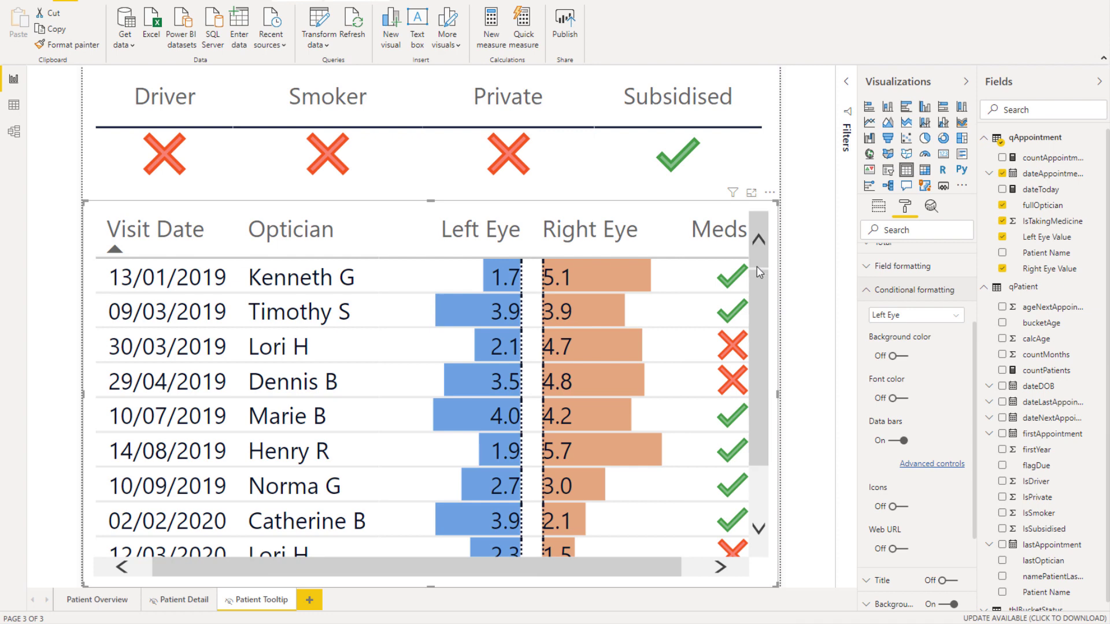
scroll(912, 324, "up", 3)
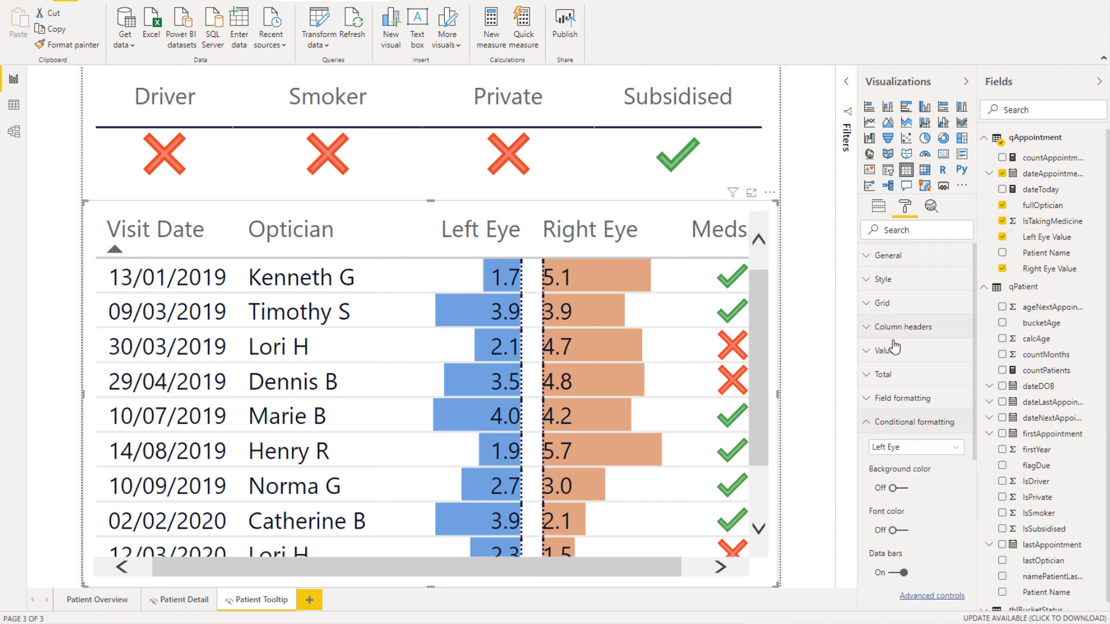
left_click(875, 429)
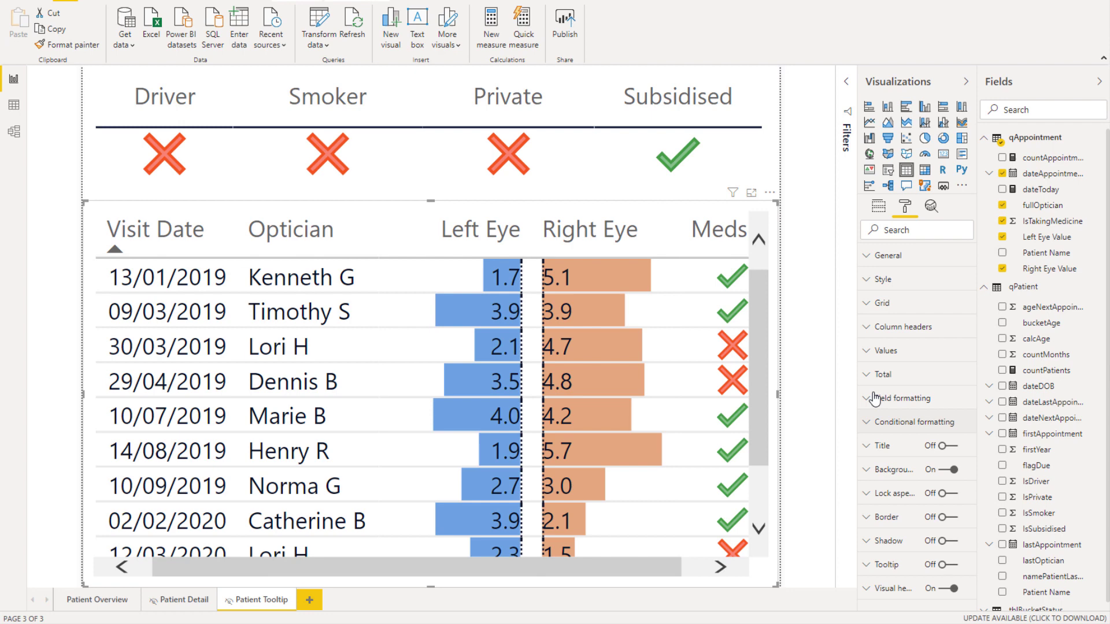
left_click(800, 195)
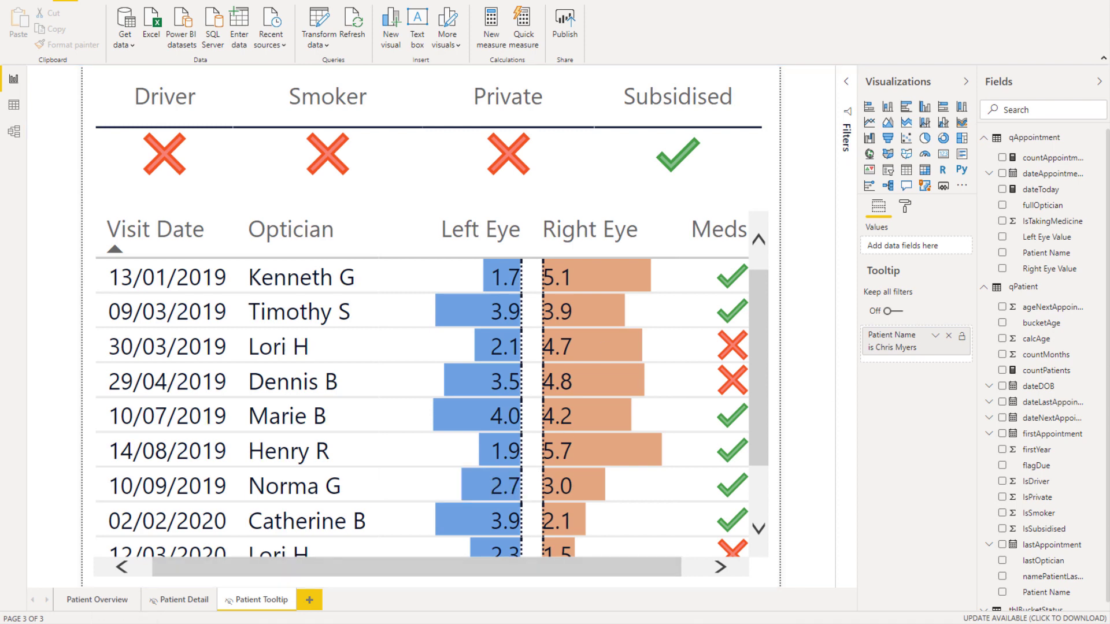
On the Patient Overview page, show the patient table's Tooltip settings pointing to Patient Tooltip
left_click(99, 603)
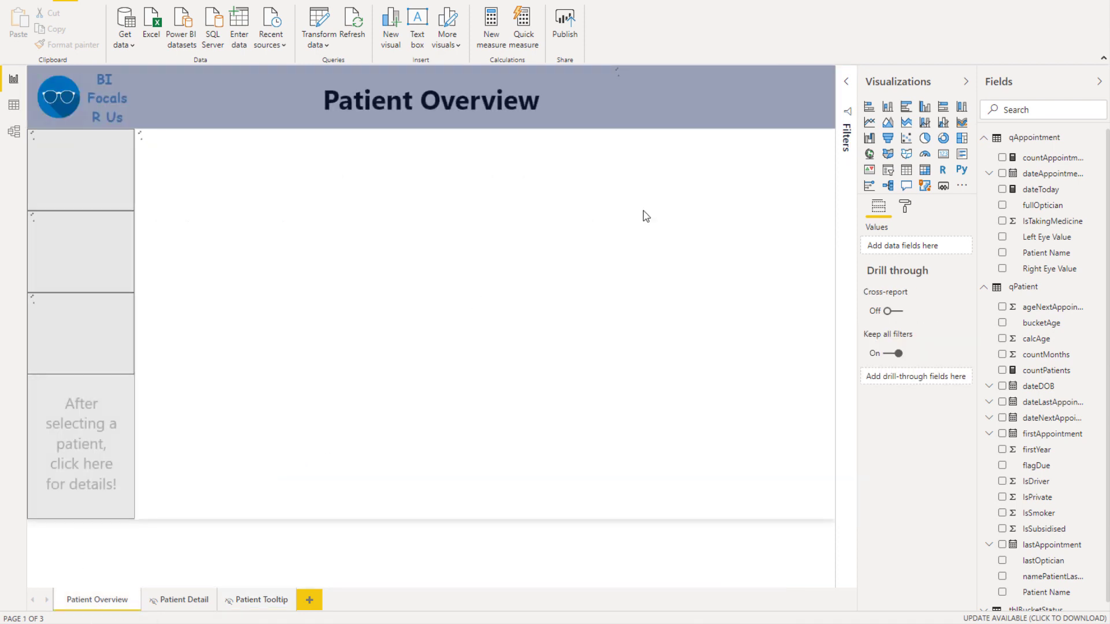
left_click(820, 152)
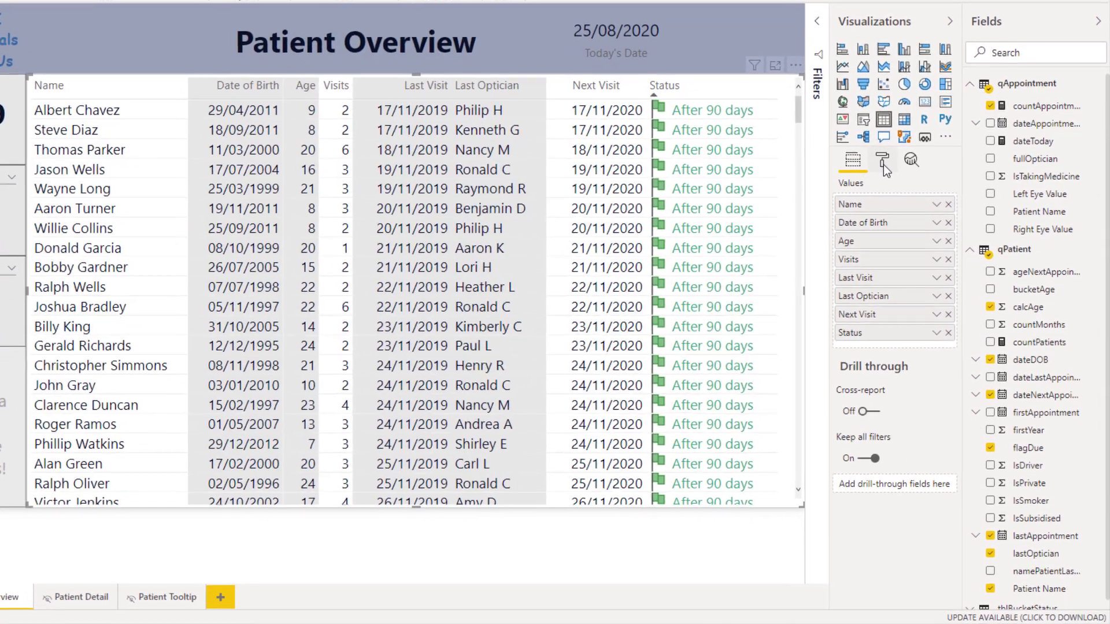
left_click(883, 162)
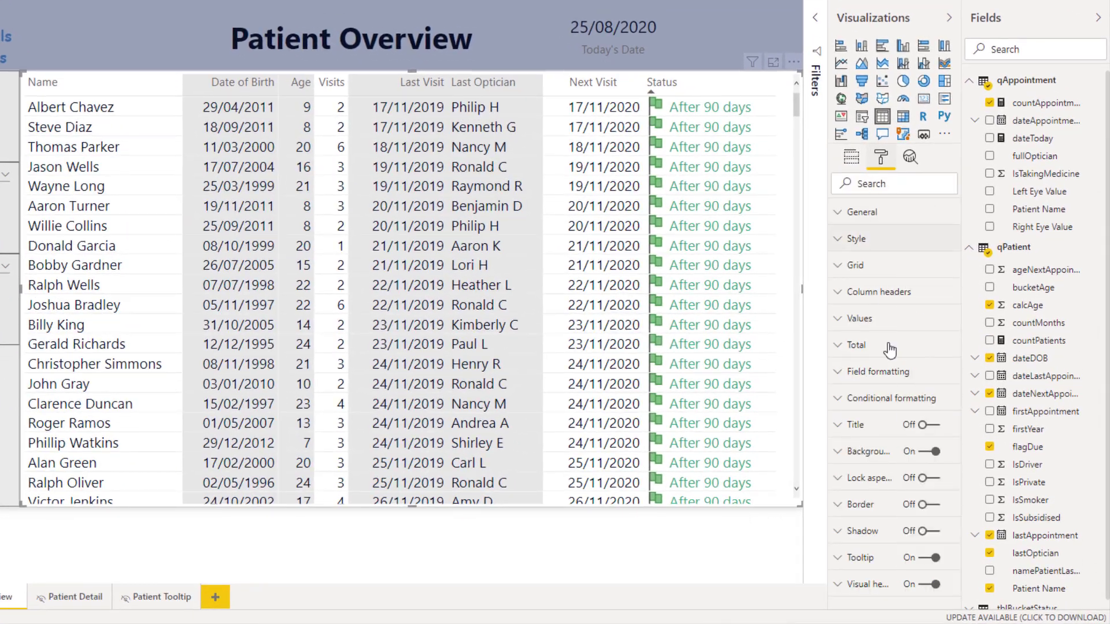
left_click(839, 561)
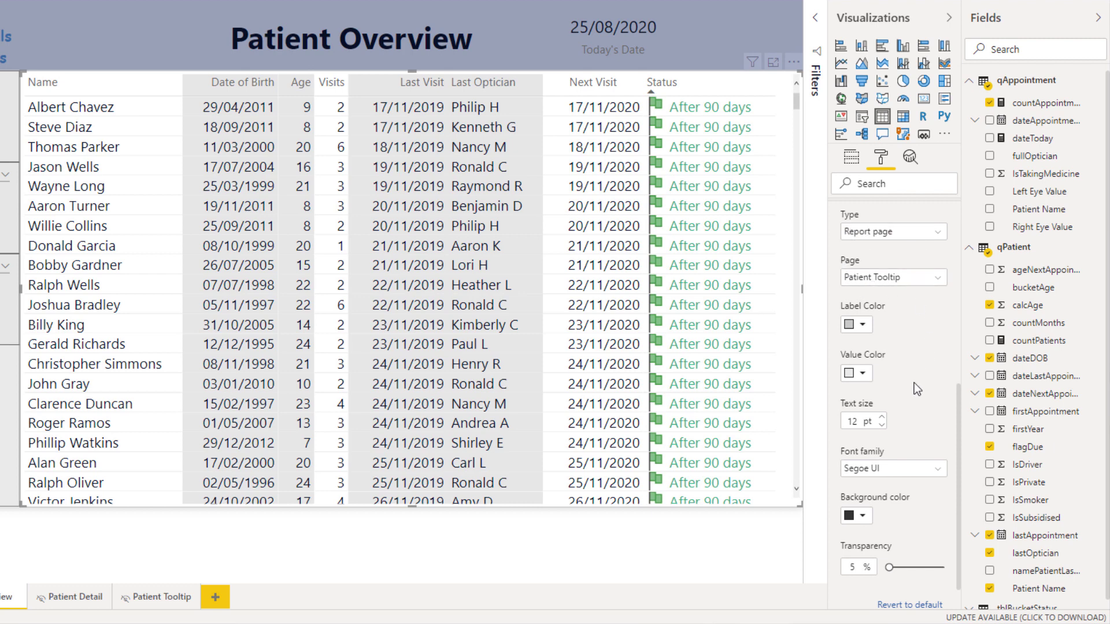
Preview the Patient Tooltip card on several patient rows, showing their flags and three visits
scroll(902, 429, "down", 1)
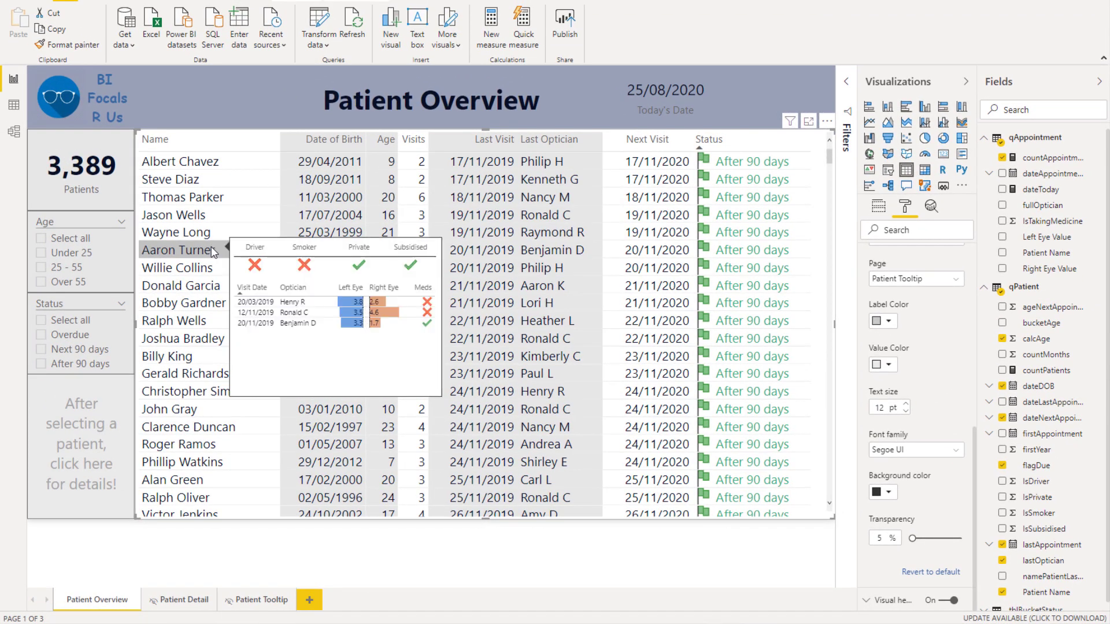
mouse_move(216, 287)
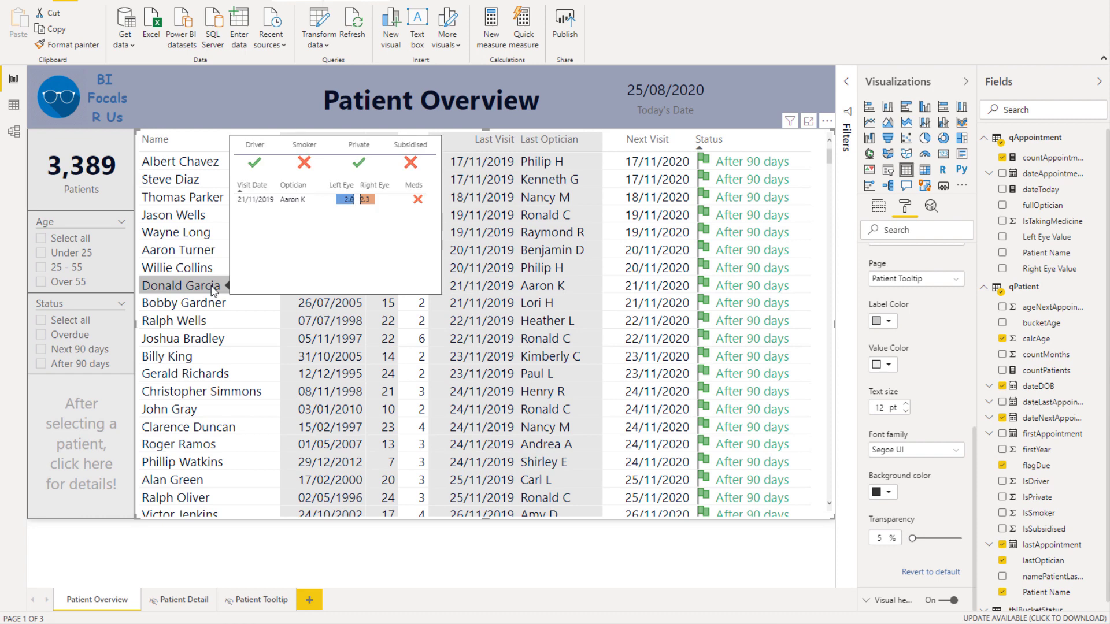
mouse_move(227, 399)
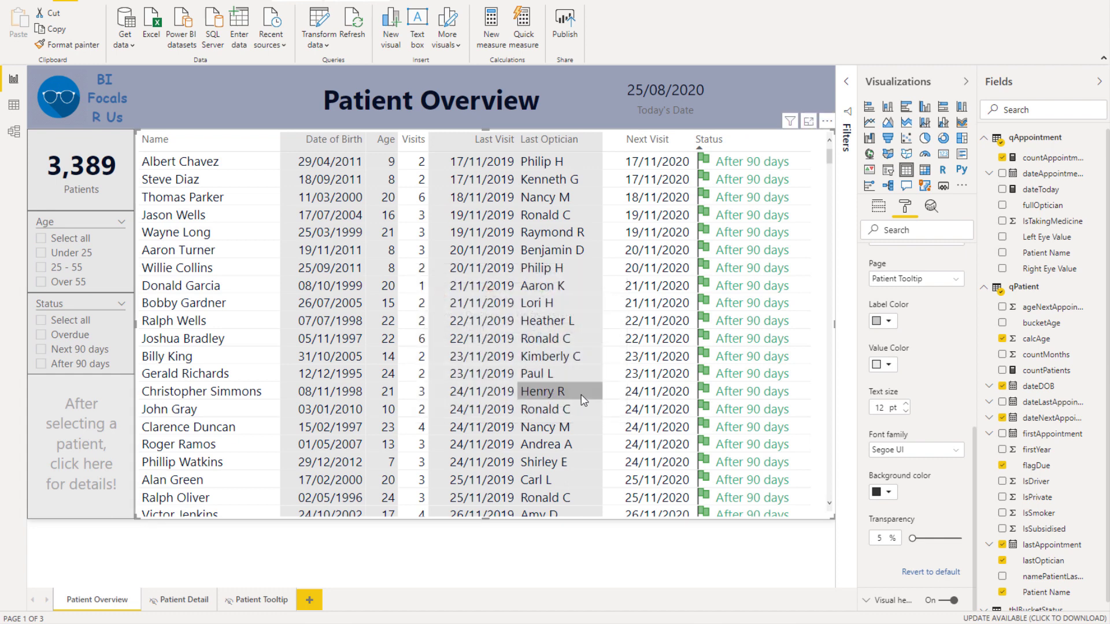
mouse_move(582, 401)
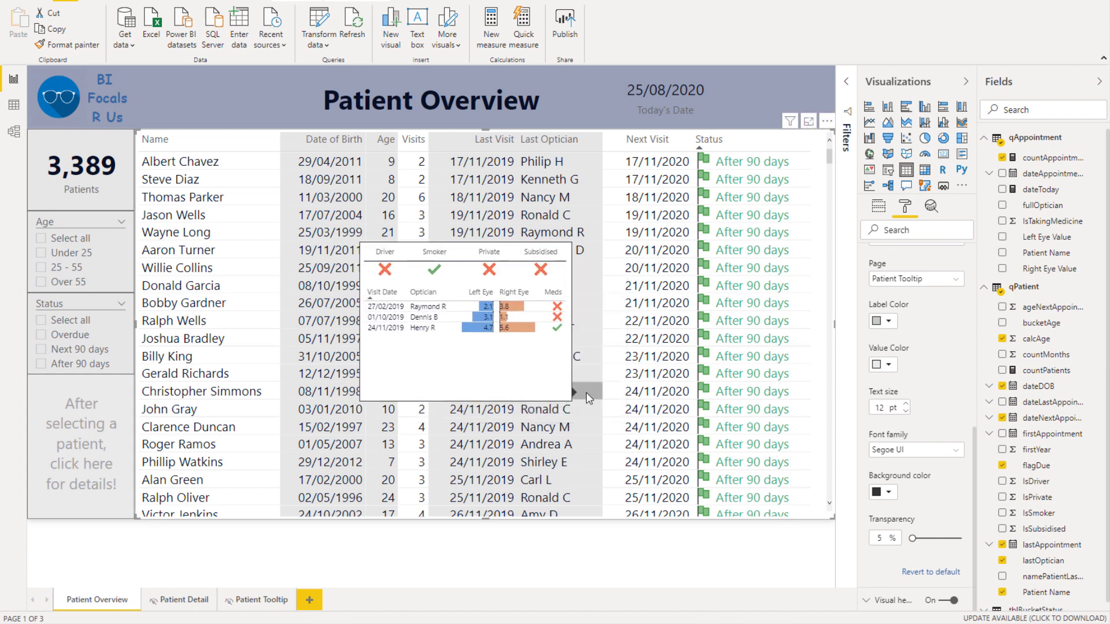